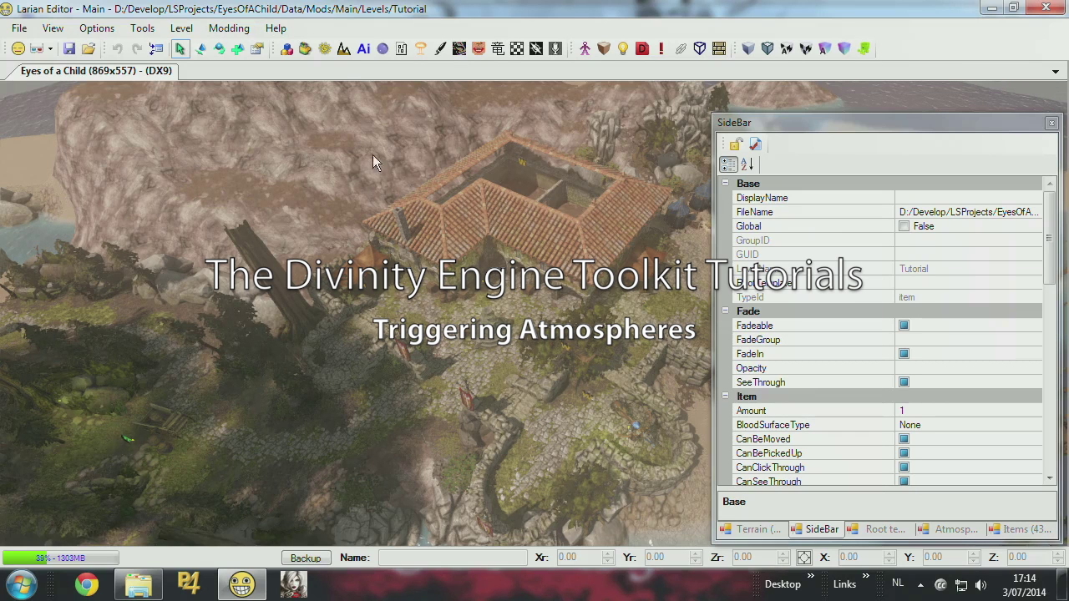
Open the Triggers list and the root templates, and clear the template search text
click(700, 47)
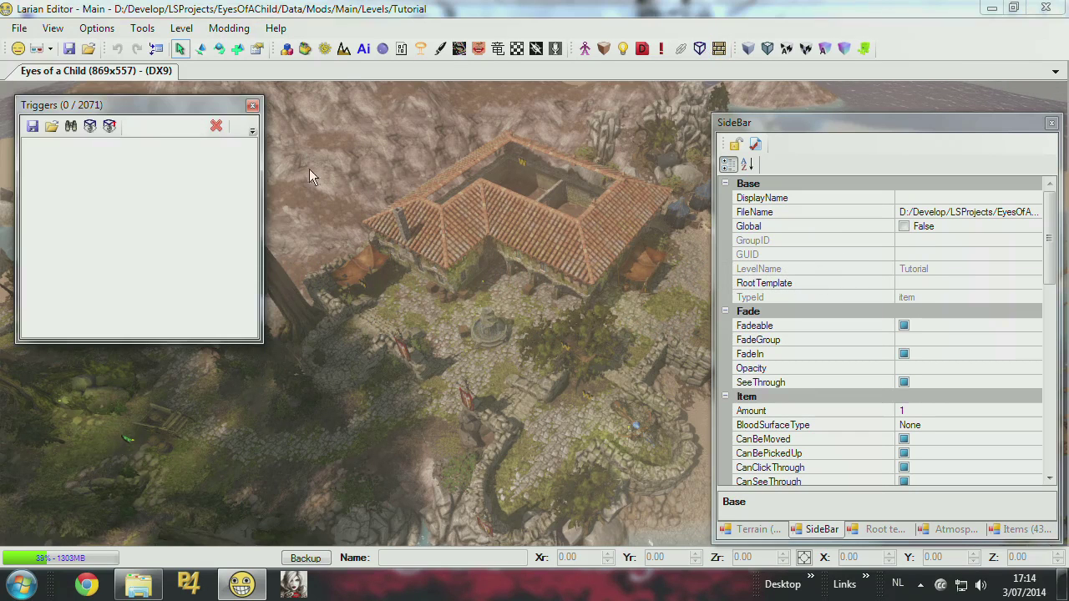
click(886, 530)
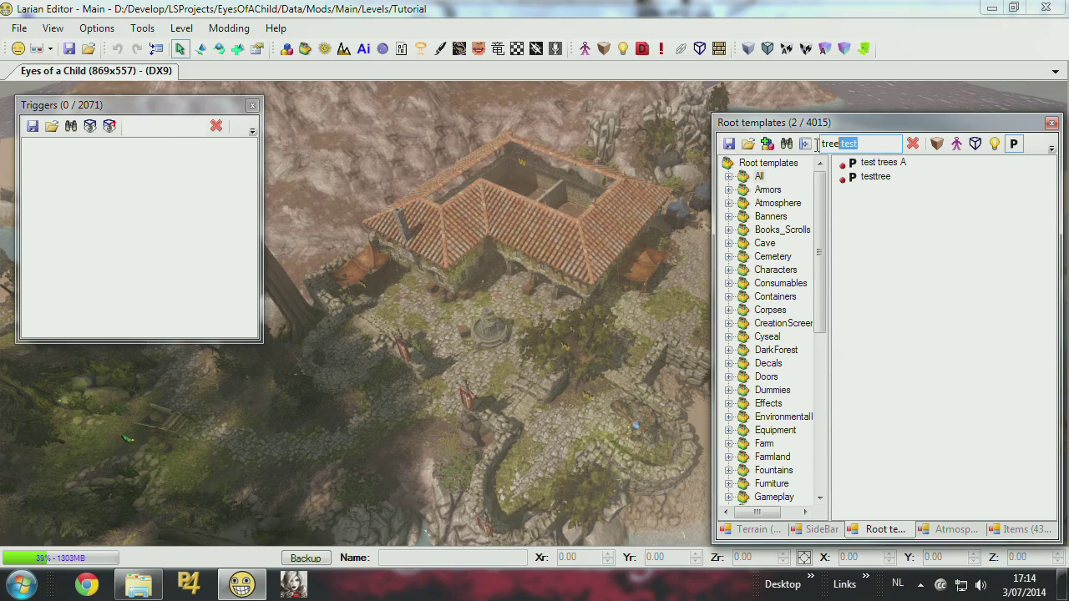
triple_click(839, 144)
key(BackSpace)
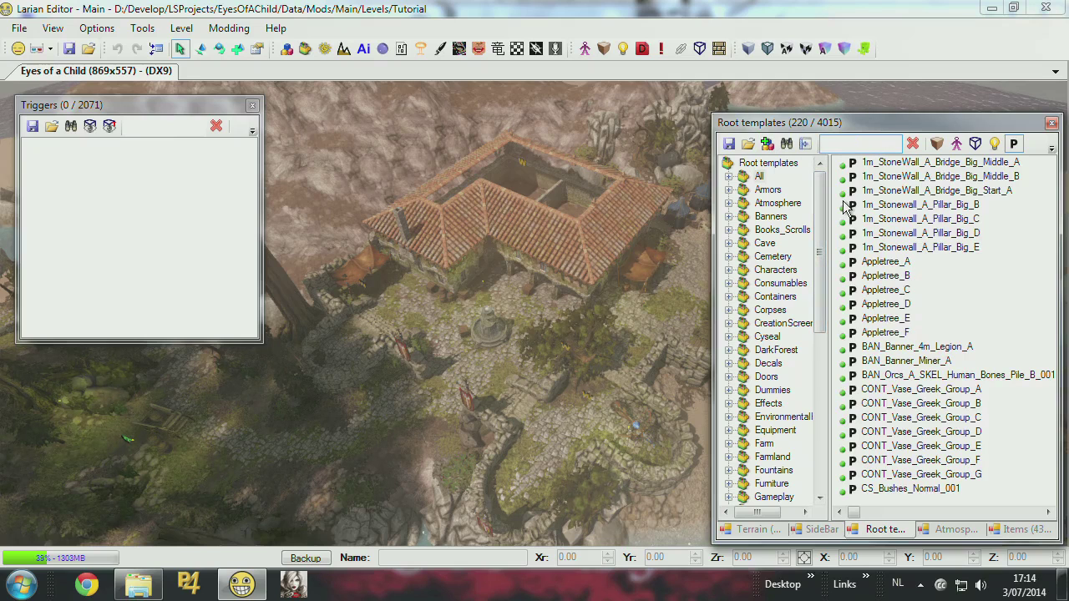
Filter the root templates to triggers only and list the contents of the All folder
click(768, 163)
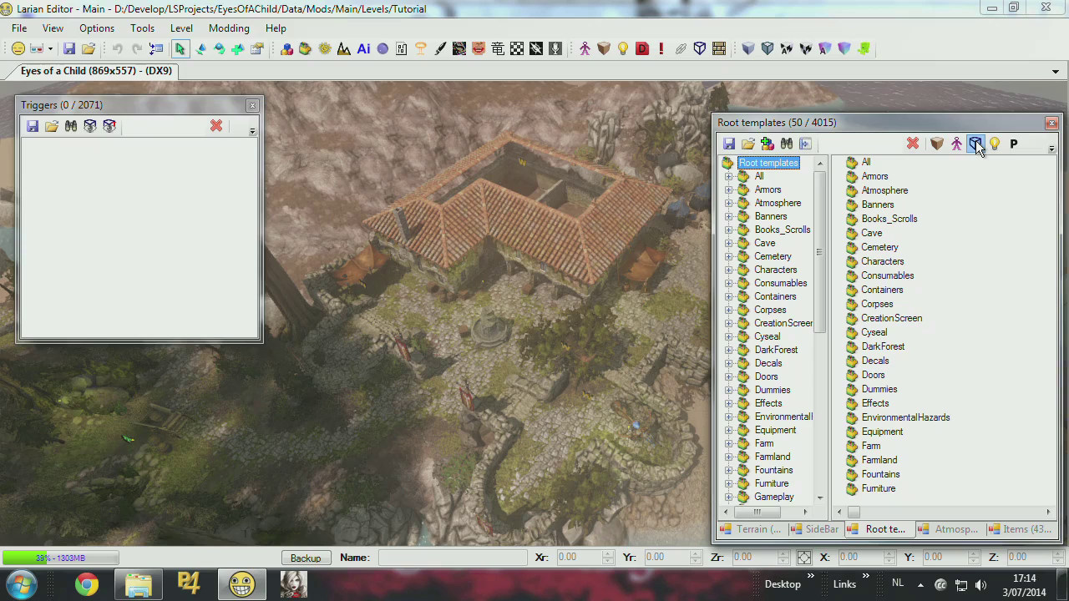
click(976, 144)
click(760, 176)
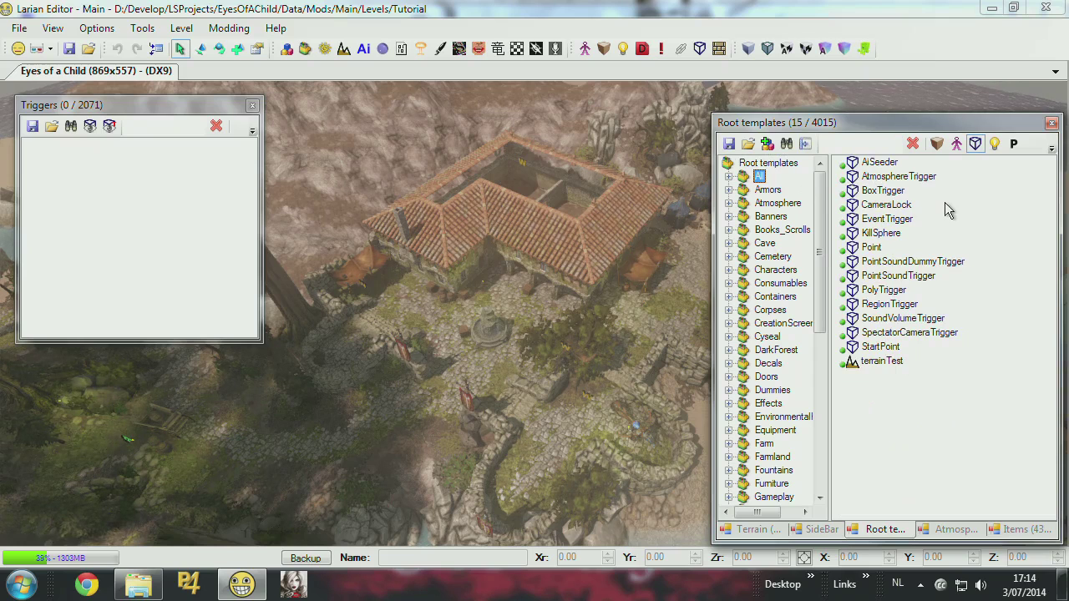
Browse the AtmosphereTrigger, AiSeeder and CameraLock templates and look over the level around the villa
click(915, 183)
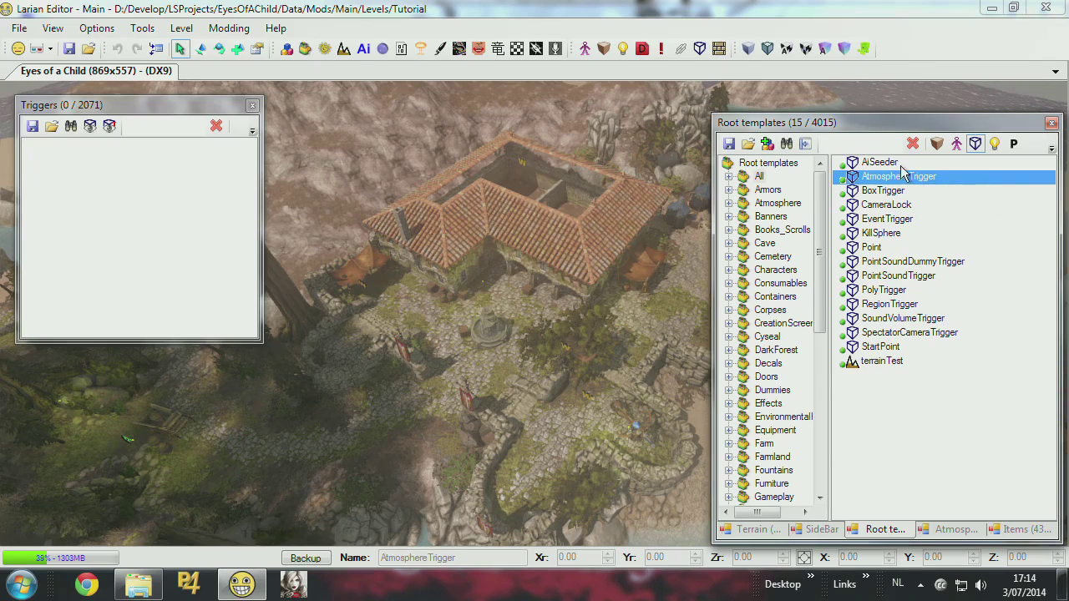
click(881, 167)
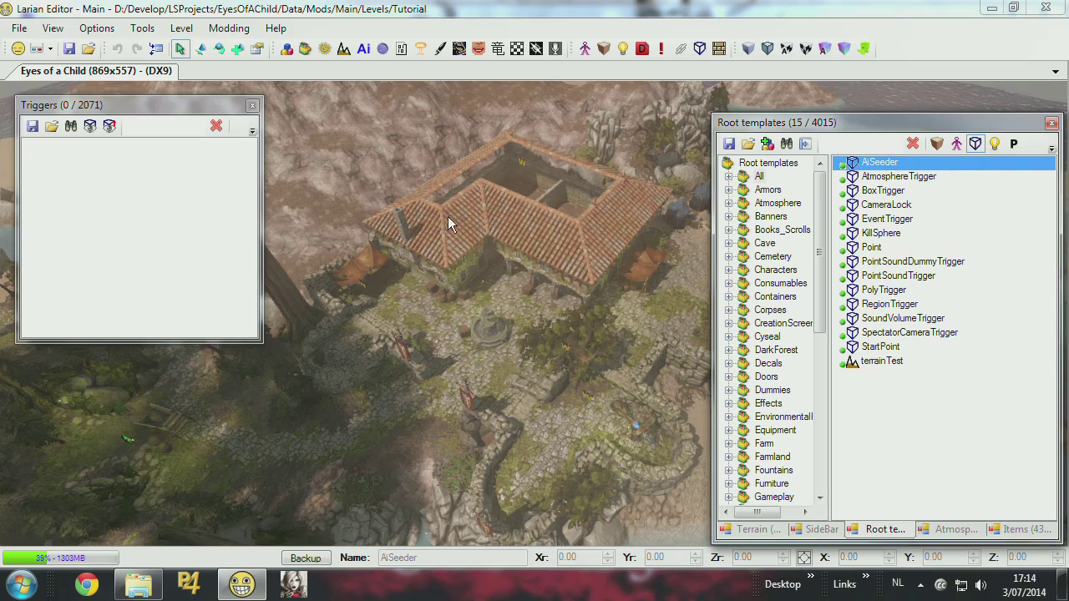
click(889, 205)
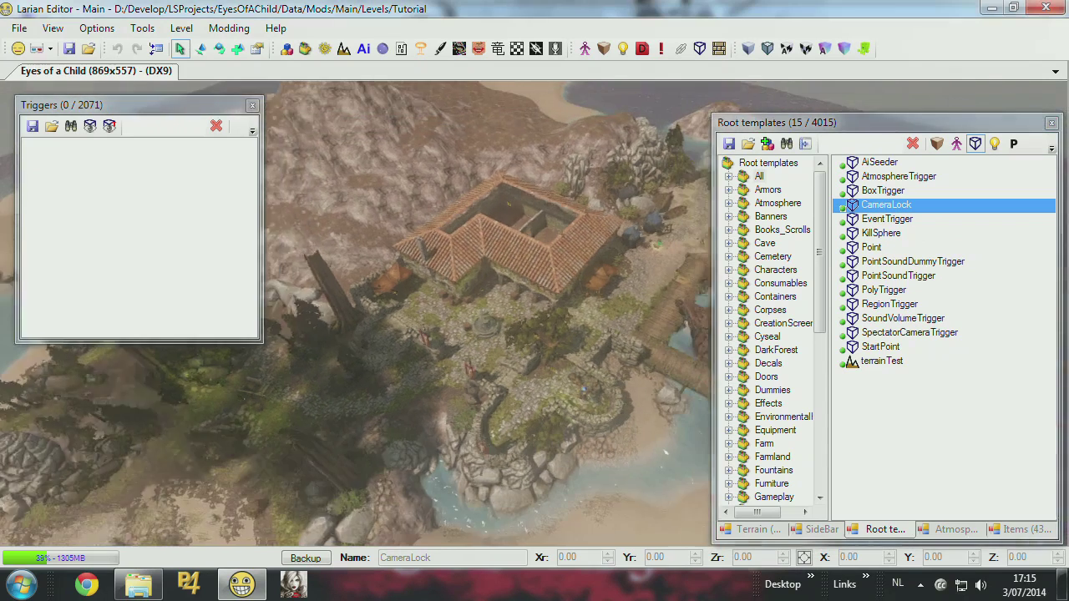
middle_drag(557, 349, 507, 350)
middle_drag(495, 248, 414, 233)
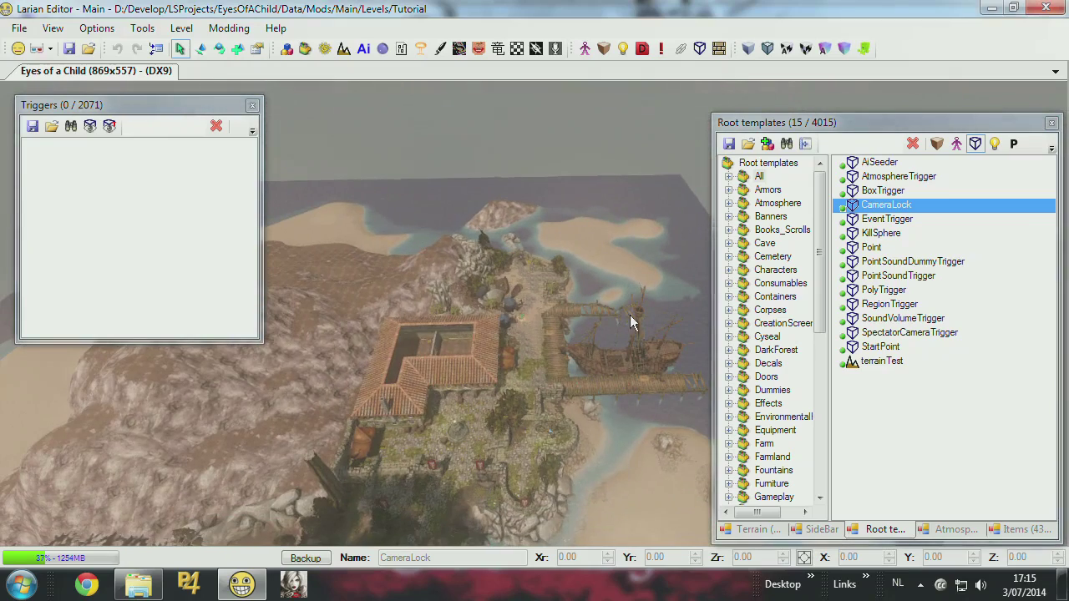
middle_drag(630, 315, 879, 222)
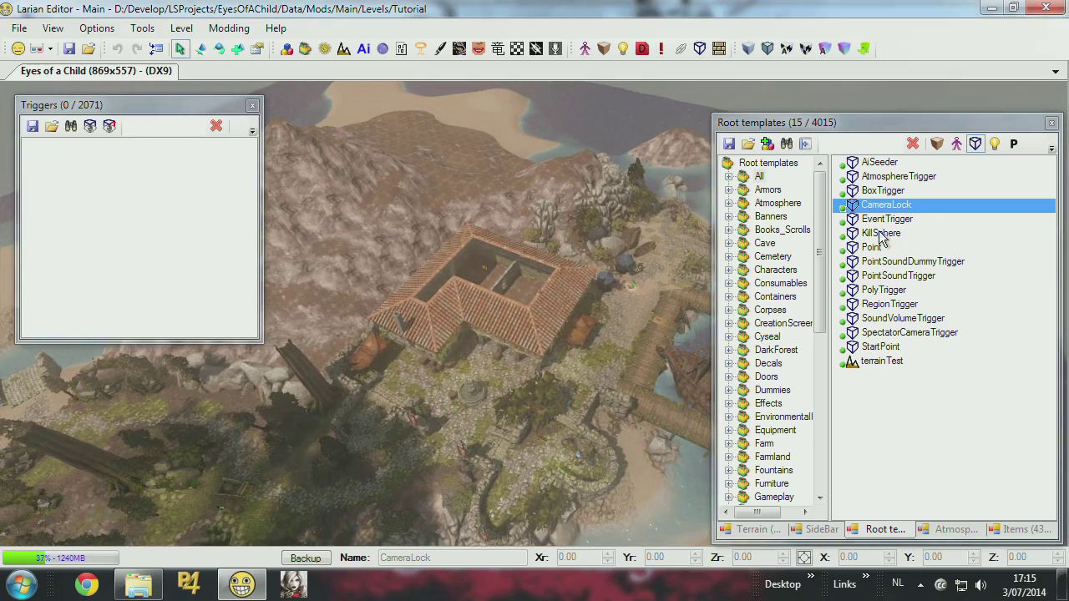
Examine the RegionTrigger and SoundVolumeTrigger templates and survey the island, villa and dock they could cover
click(887, 304)
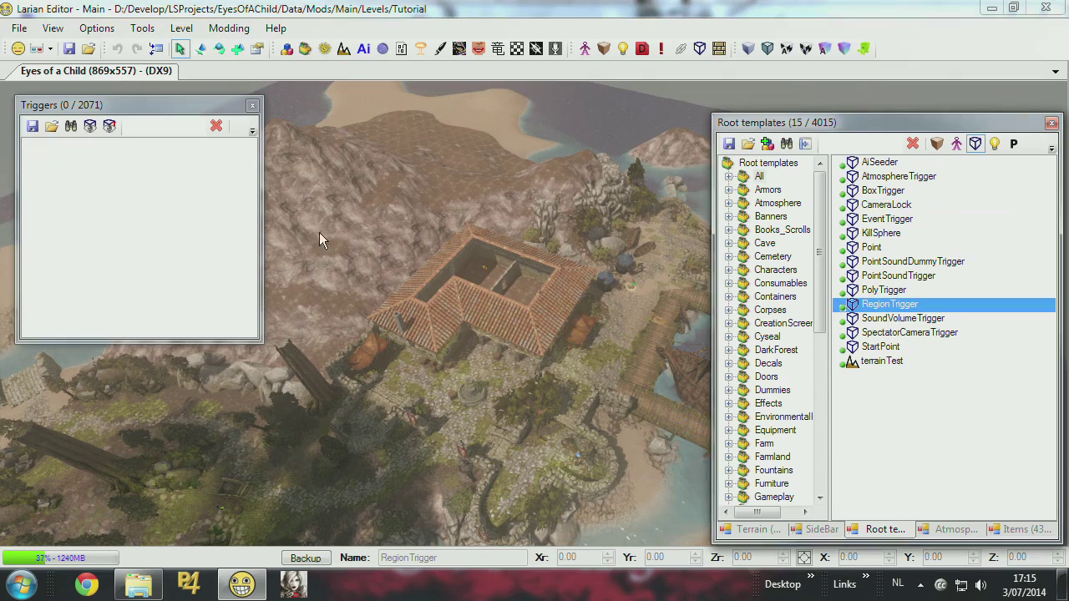
key(shift+Down)
click(619, 278)
middle_drag(616, 276, 574, 303)
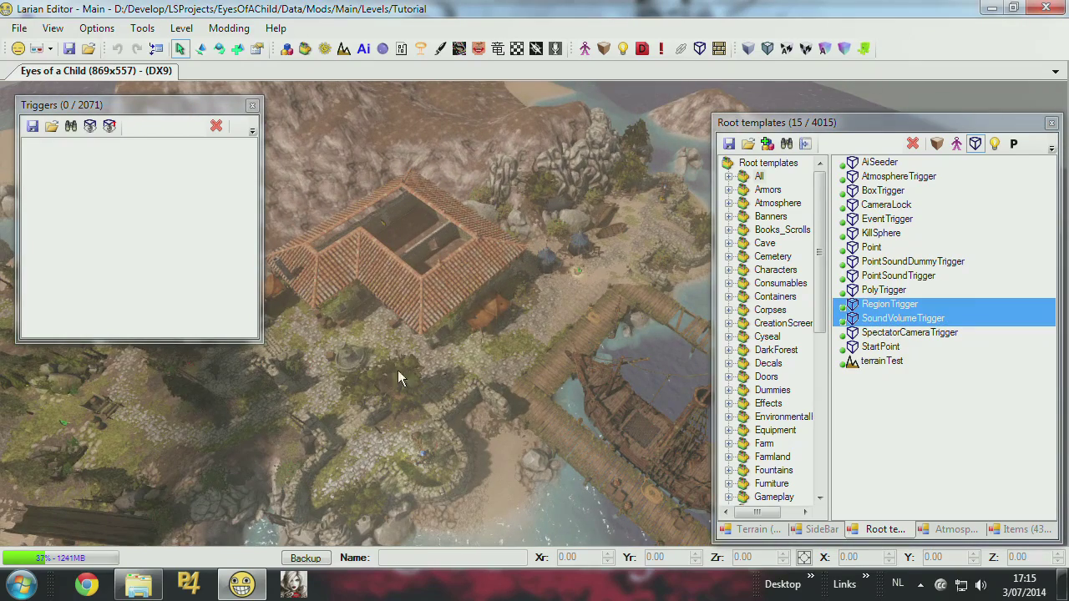
scroll(517, 259, down, 5)
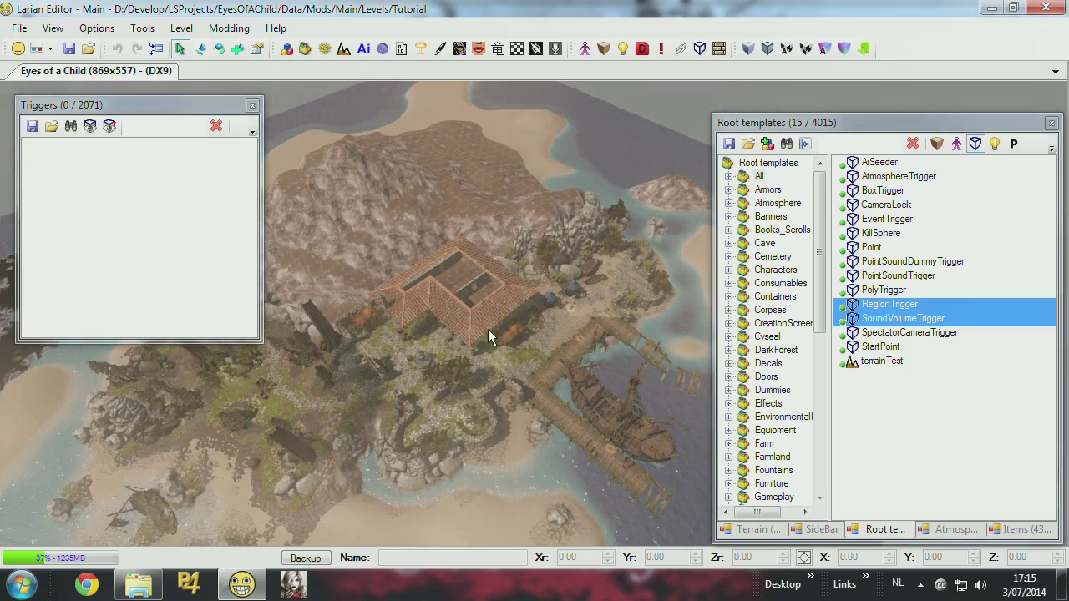
scroll(493, 330, up, 5)
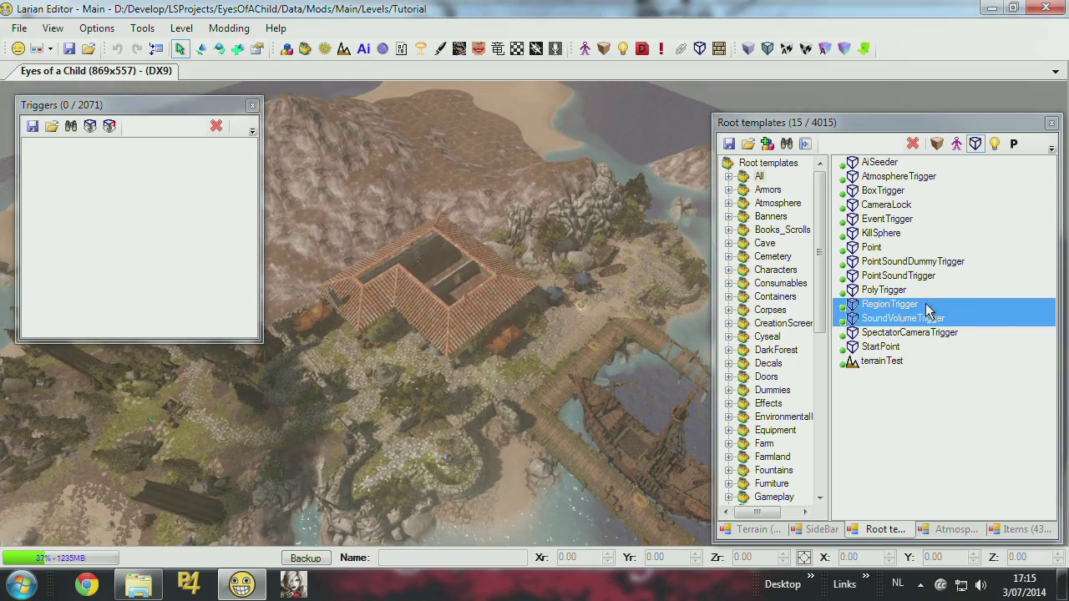
click(910, 306)
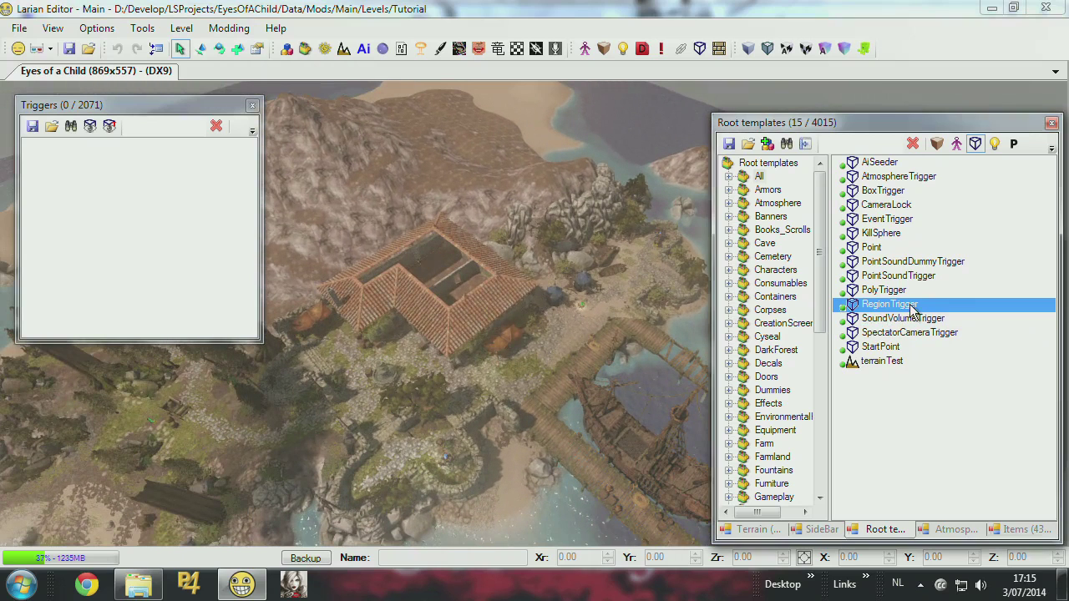
key(shift+Down)
middle_drag(475, 323, 503, 326)
scroll(503, 327, down, 5)
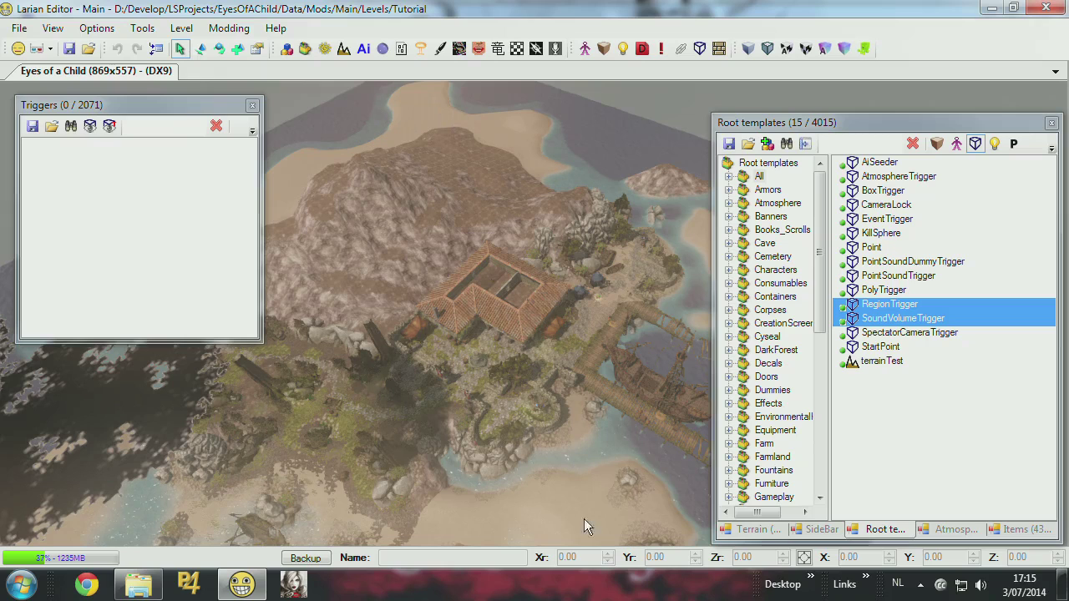
click(870, 297)
click(890, 303)
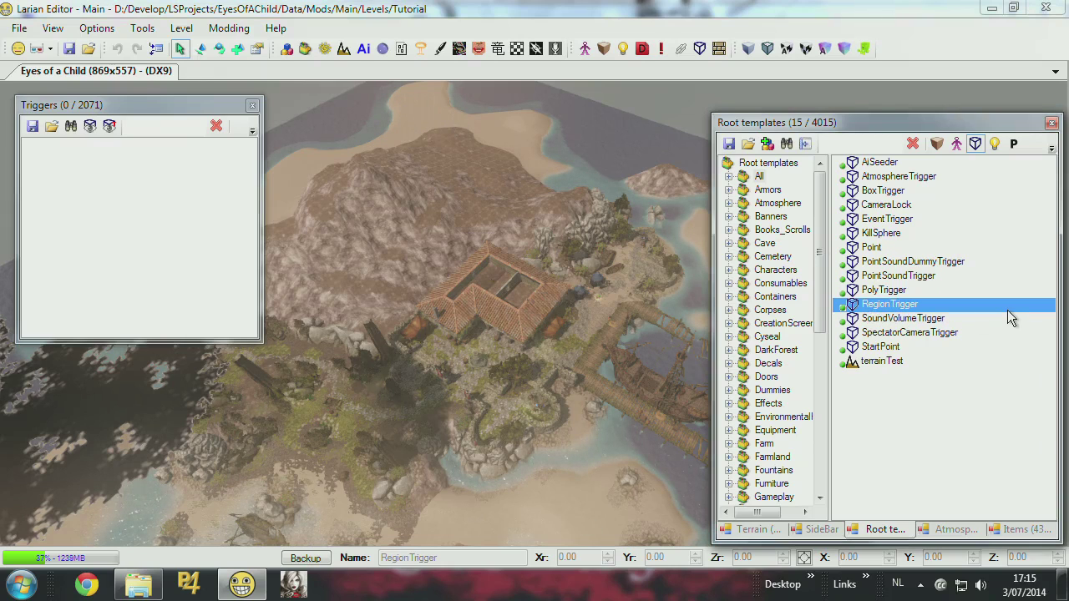
click(538, 291)
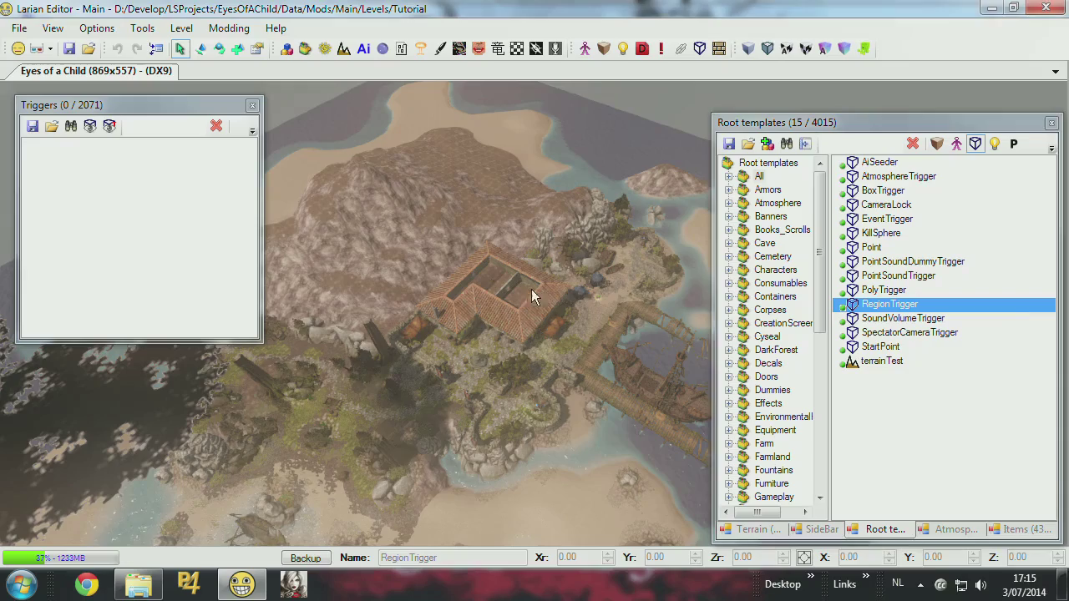
Place an AtmosphereTrigger on the paved courtyard near the fountain, at about X 160.6, Y 3.1, Z 109.3
click(872, 176)
right_drag(538, 292, 468, 301)
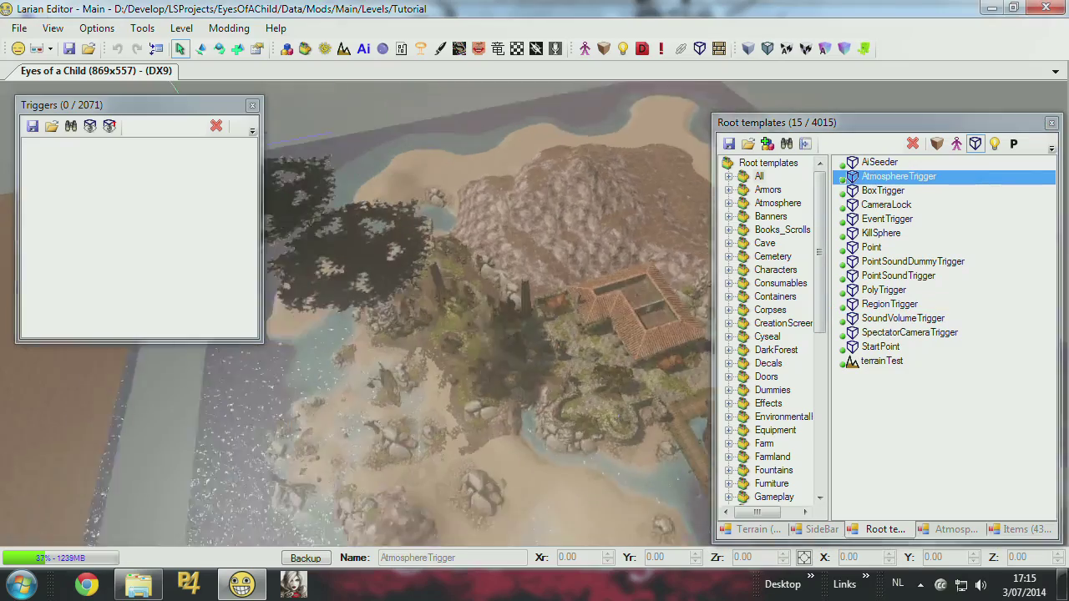
scroll(484, 313, up, 10)
scroll(484, 314, up, 5)
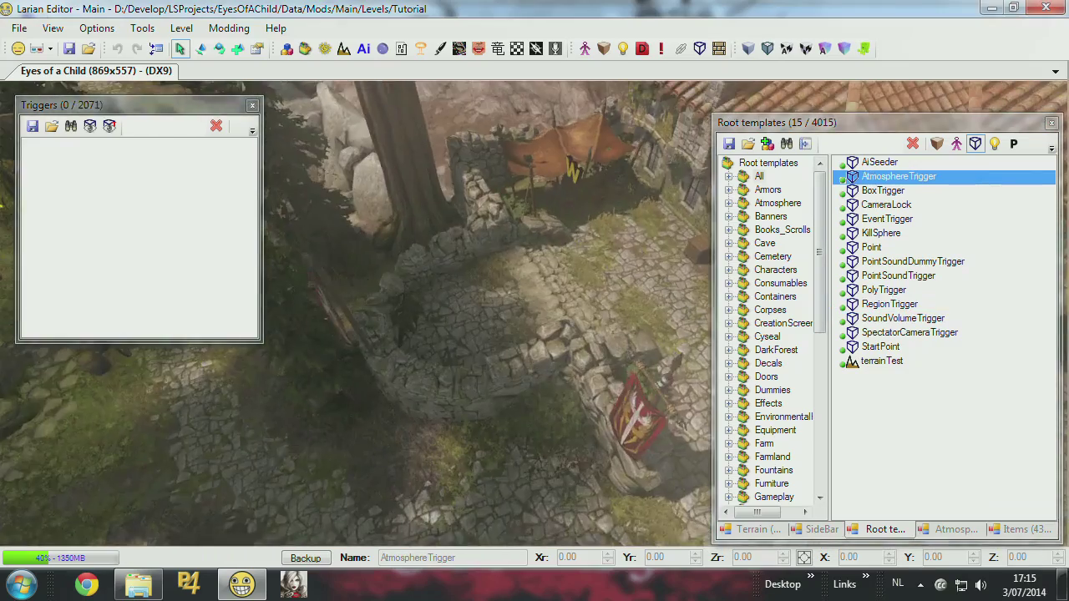
scroll(485, 313, down, 10)
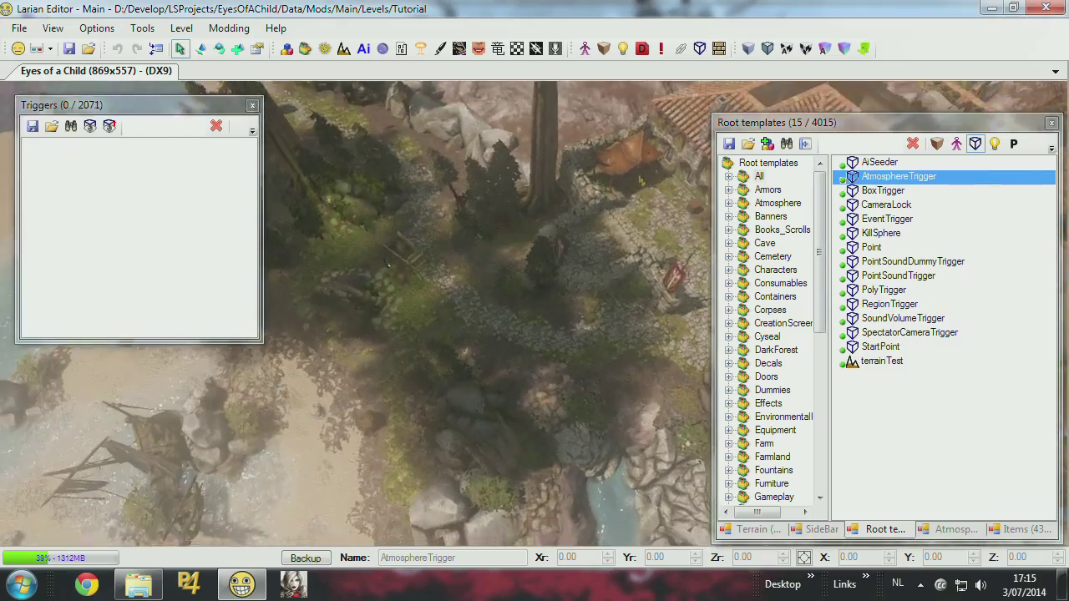
right_drag(535, 251, 571, 240)
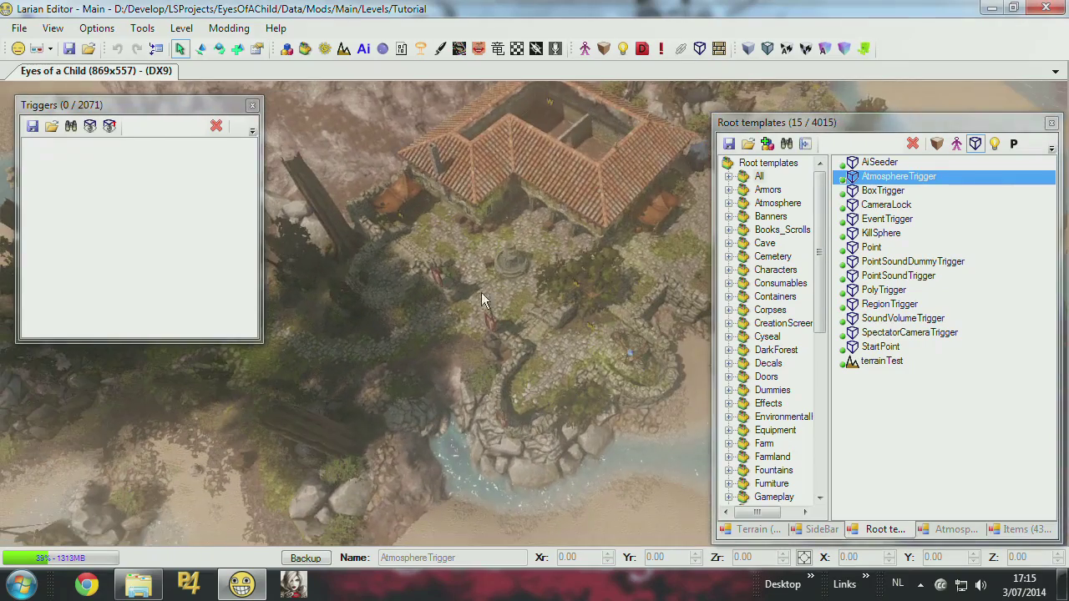
right_drag(444, 315, 404, 332)
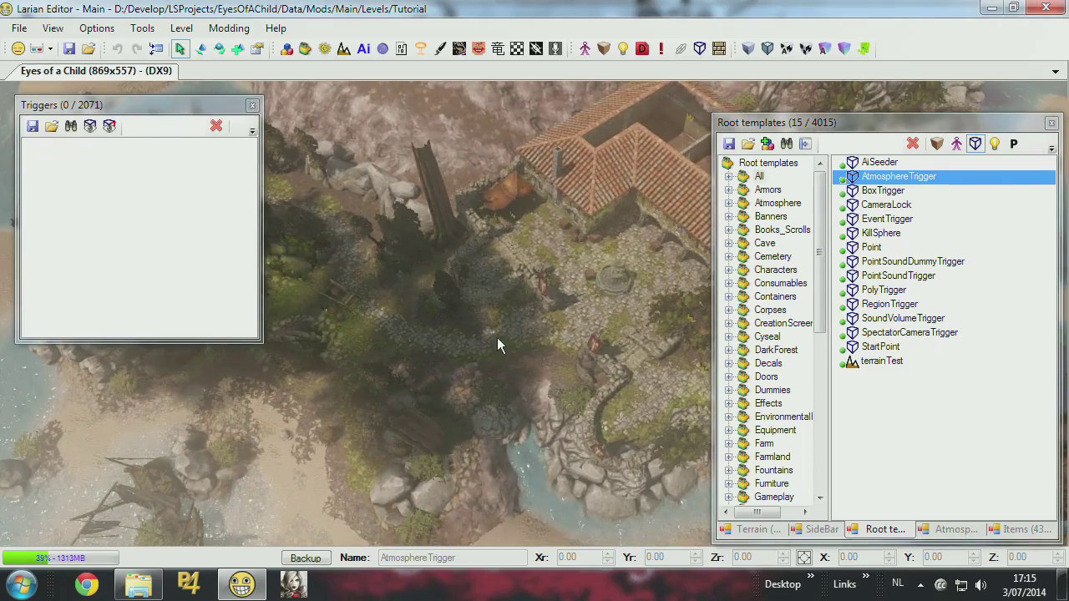
scroll(533, 337, down, 3)
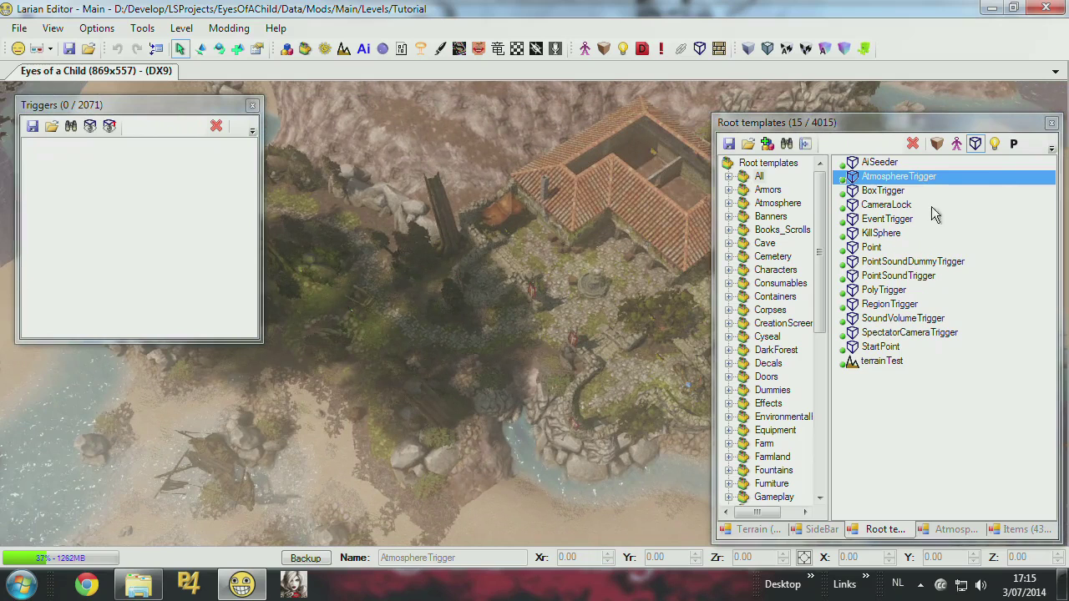
click(888, 178)
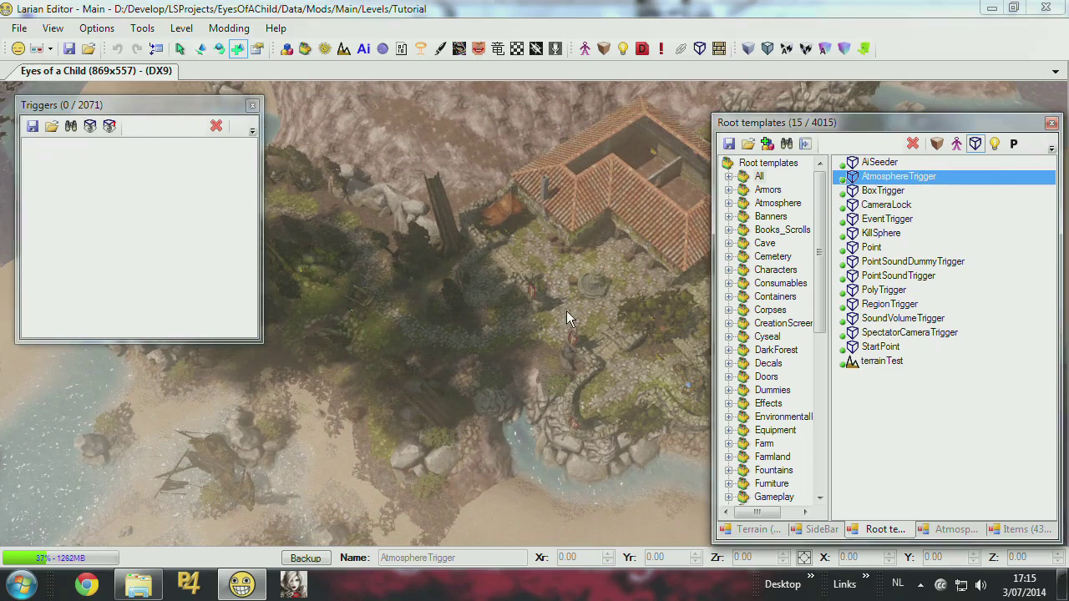
click(566, 310)
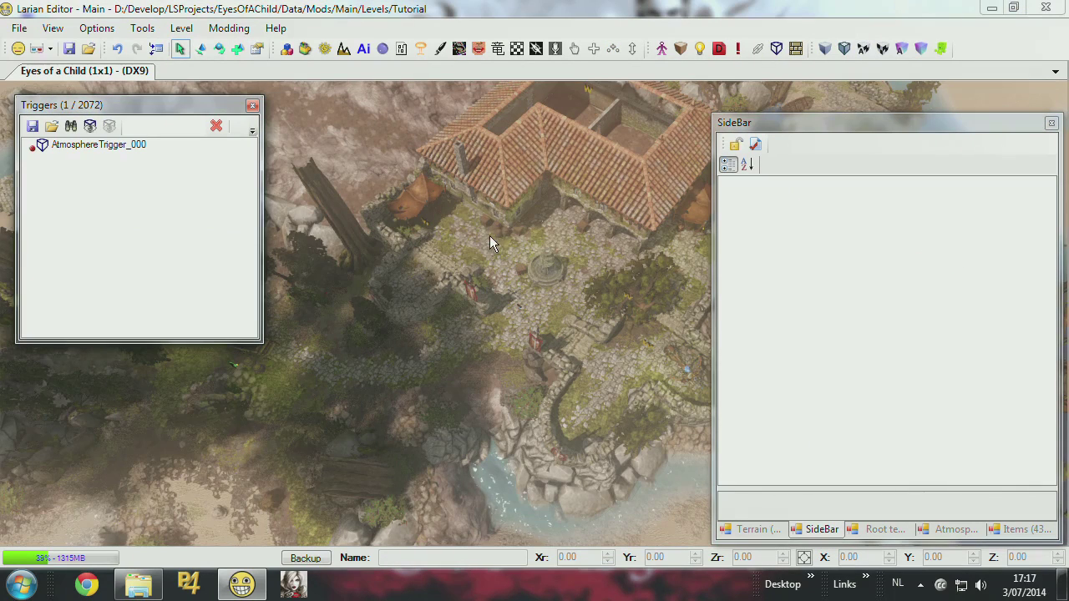
Filter the trigger list by deselecting all types and enabling only AtmosphereTrigger
click(81, 146)
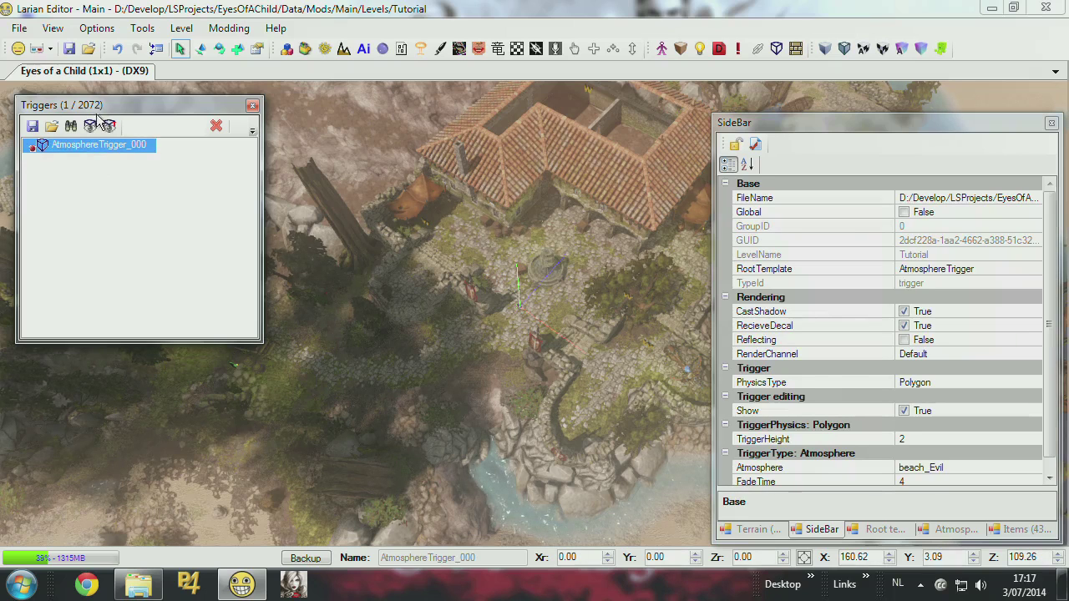
click(90, 125)
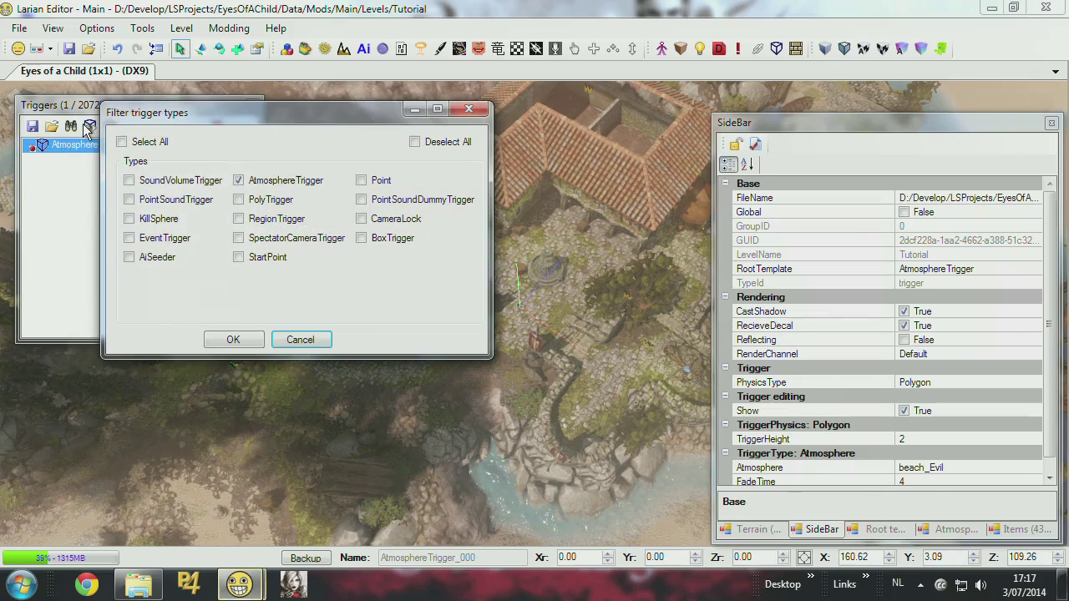
click(416, 143)
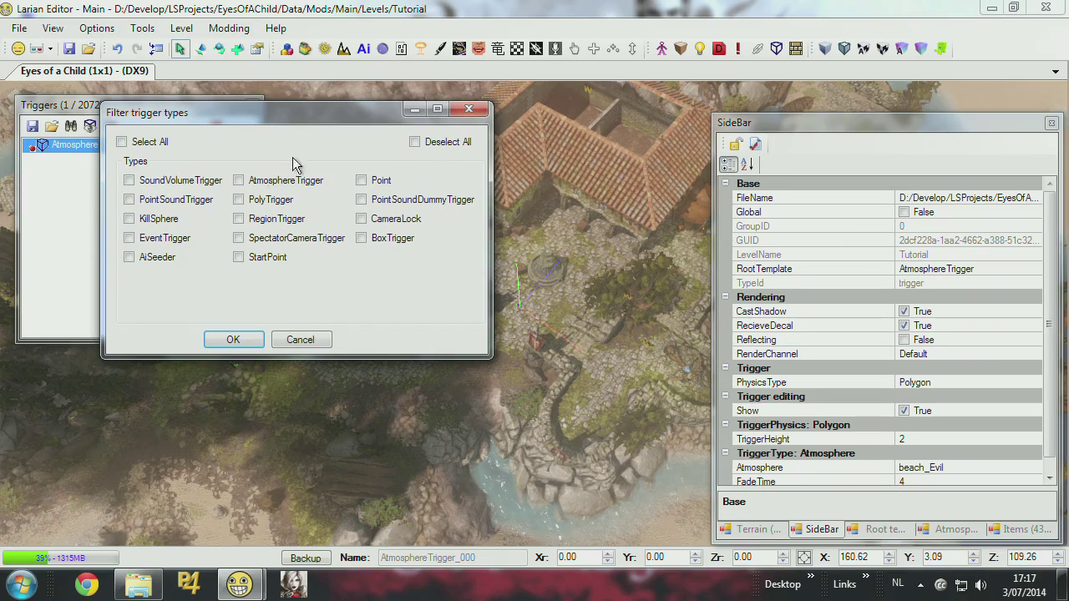
click(122, 143)
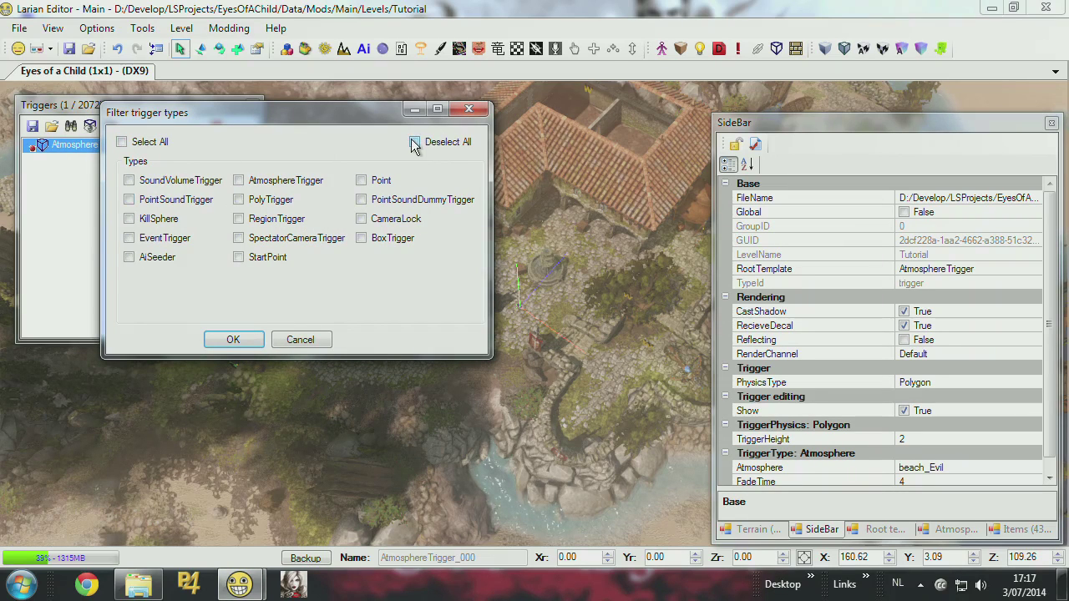
click(240, 181)
click(233, 339)
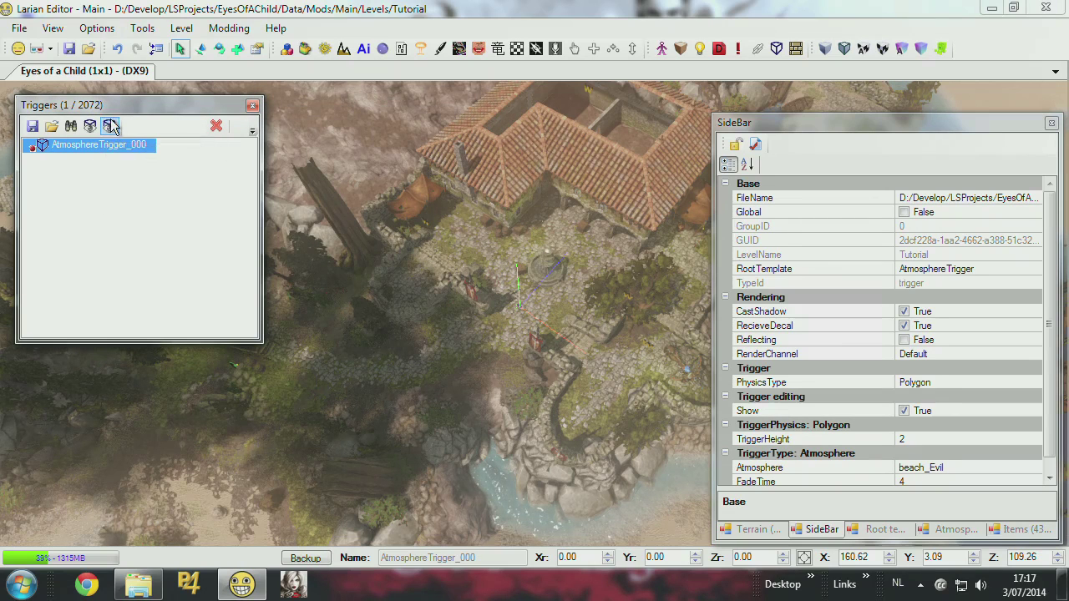
Select the placed atmosphere trigger and review the available PhysicsType options, leaving it as Polygon
click(120, 213)
click(124, 149)
click(956, 384)
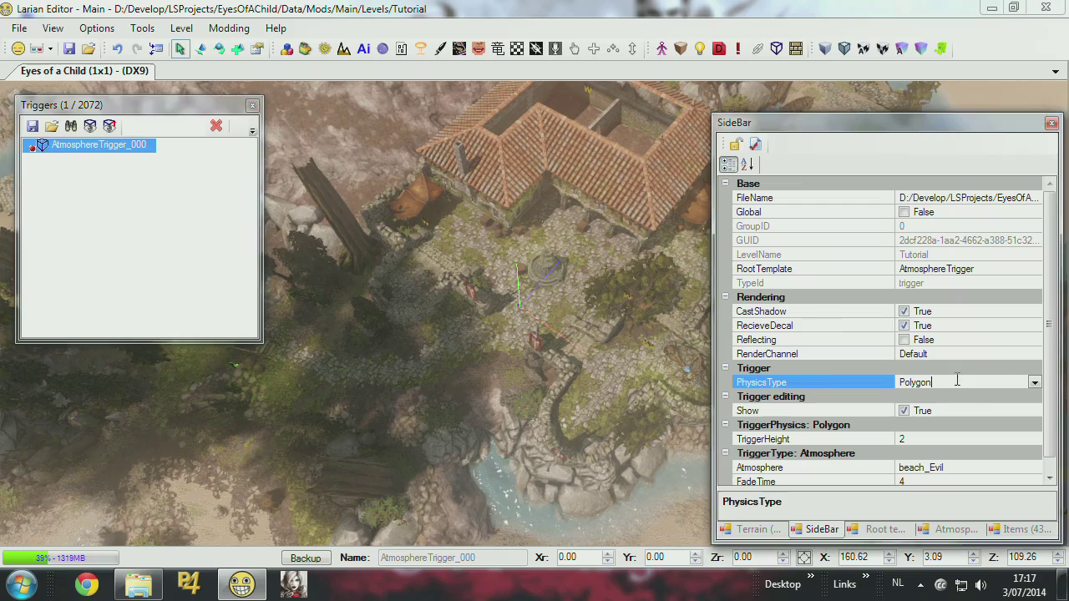
click(1034, 382)
click(1035, 382)
click(1035, 382)
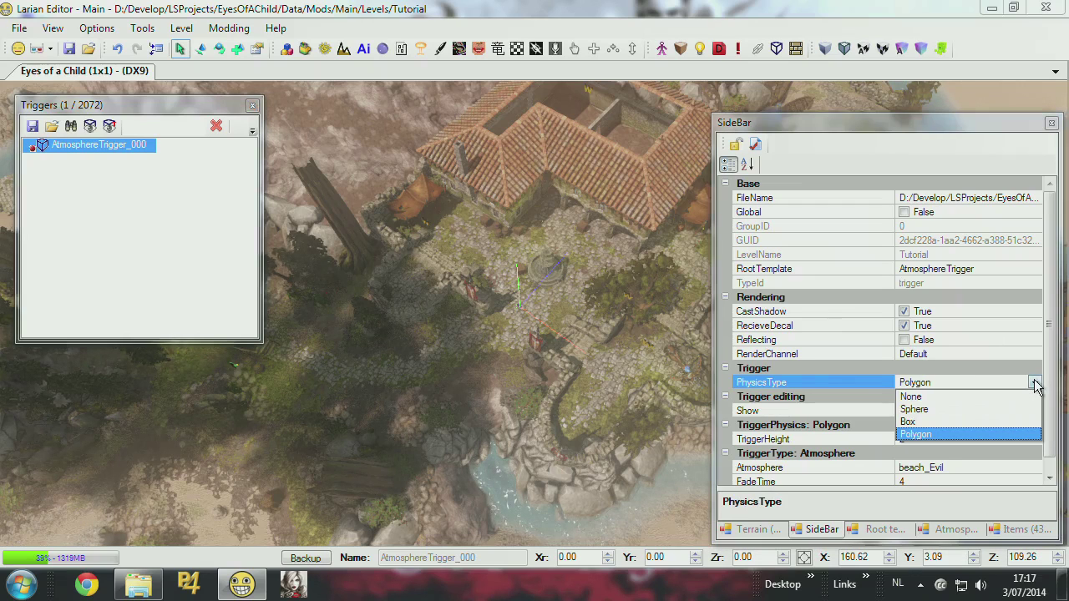
click(1035, 382)
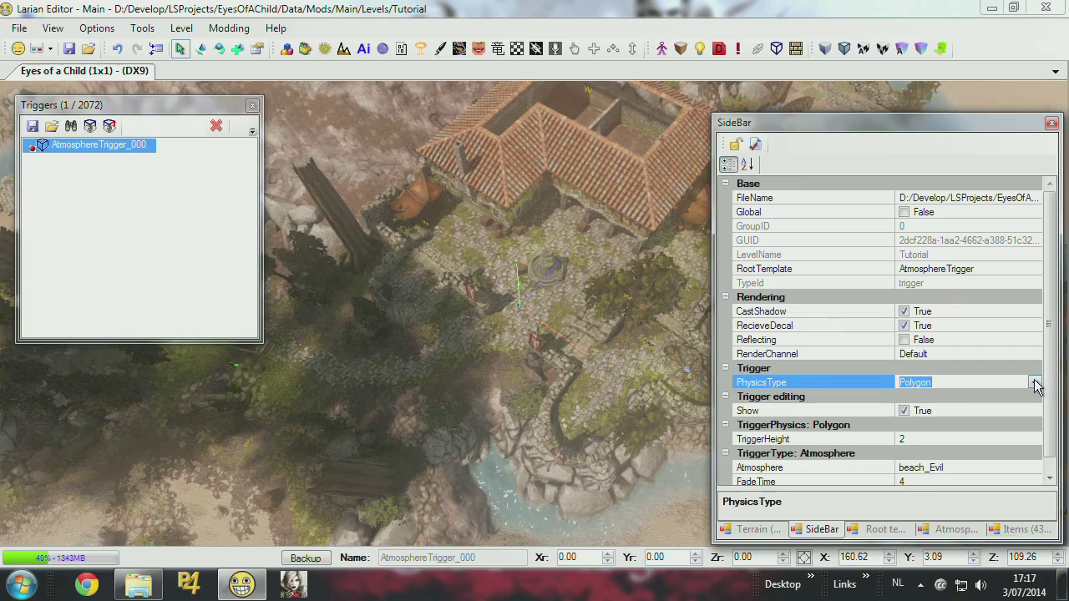
Outline the atmosphere trigger's polygon with control points around the villa's front courtyard and show the filled trigger volume
click(596, 48)
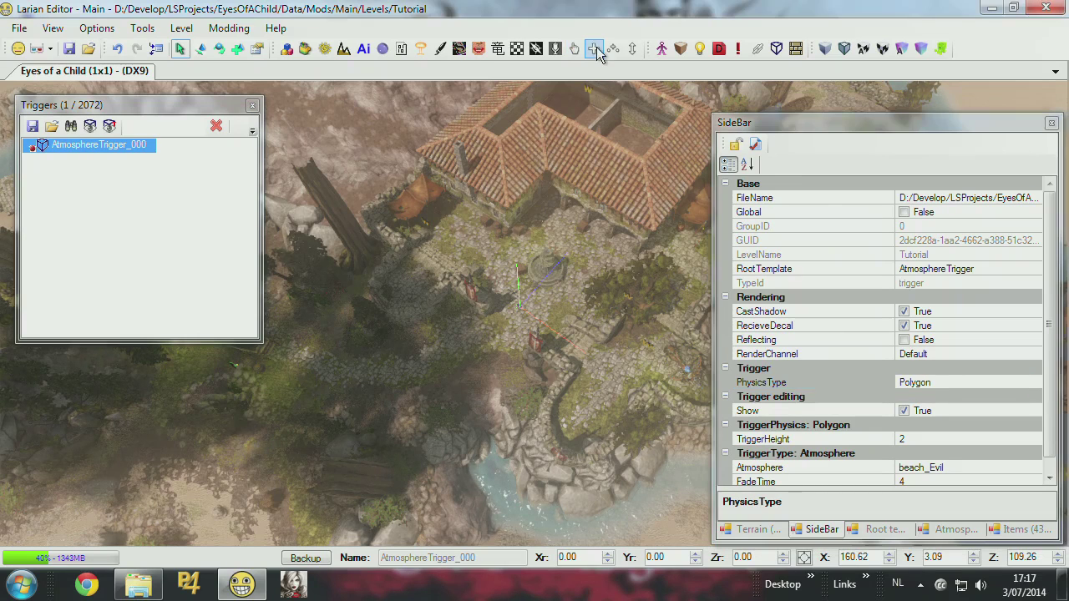
middle_drag(607, 242, 588, 136)
scroll(535, 313, down, 2)
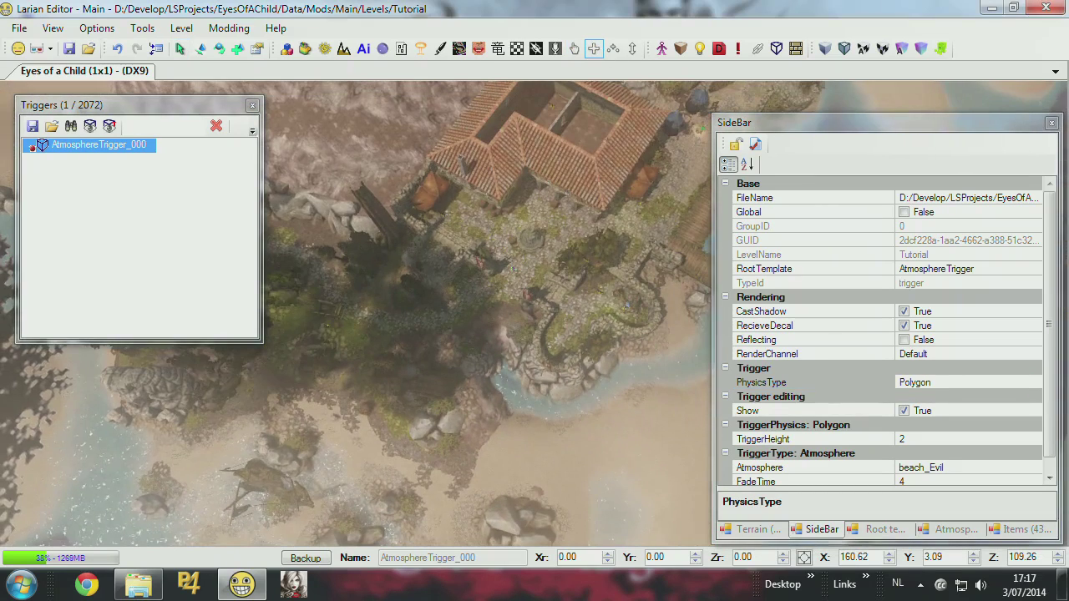
click(593, 48)
click(111, 127)
middle_drag(581, 180, 566, 117)
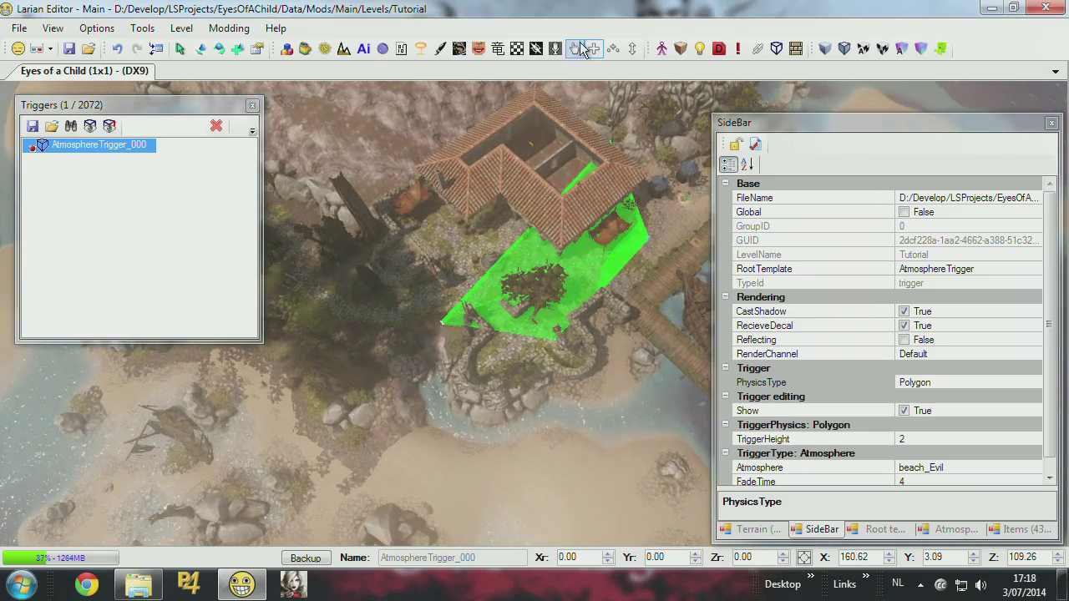
Set the atmosphere trigger's TriggerHeight to 30
click(100, 144)
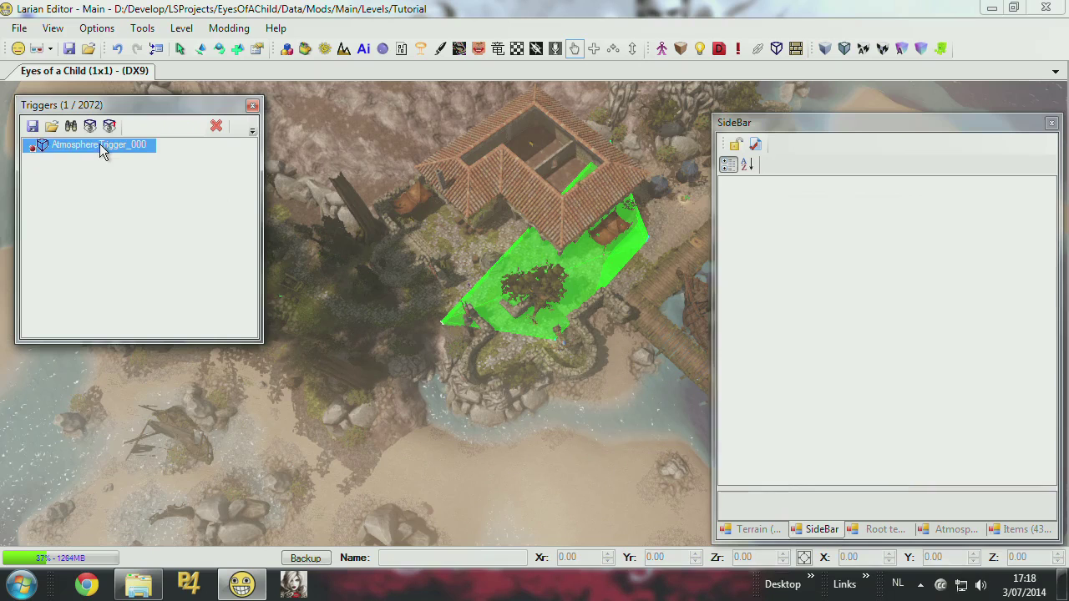
click(923, 439)
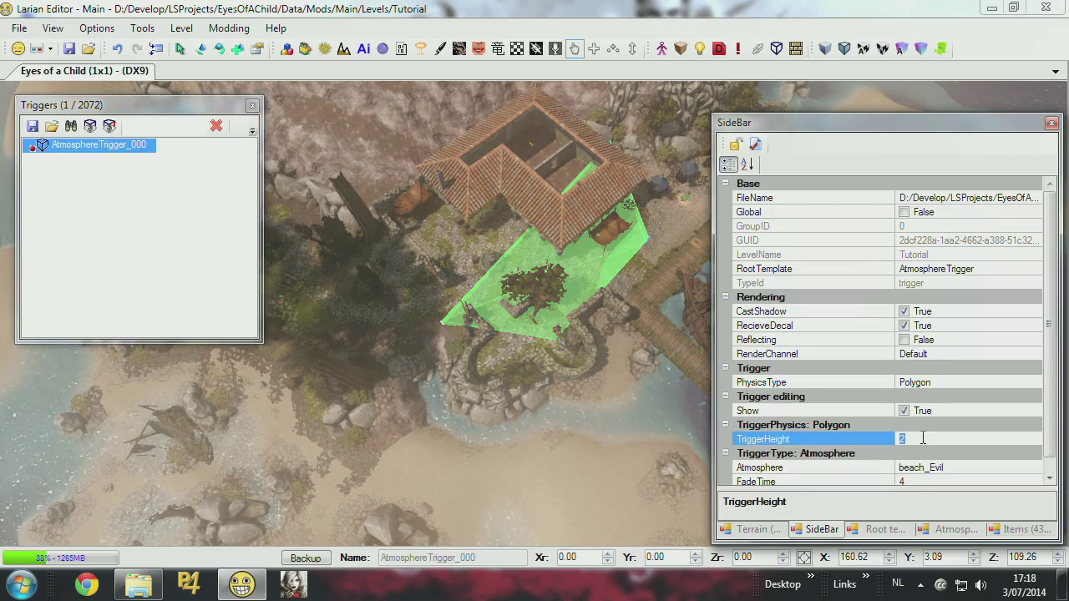
text(30)
key(Return)
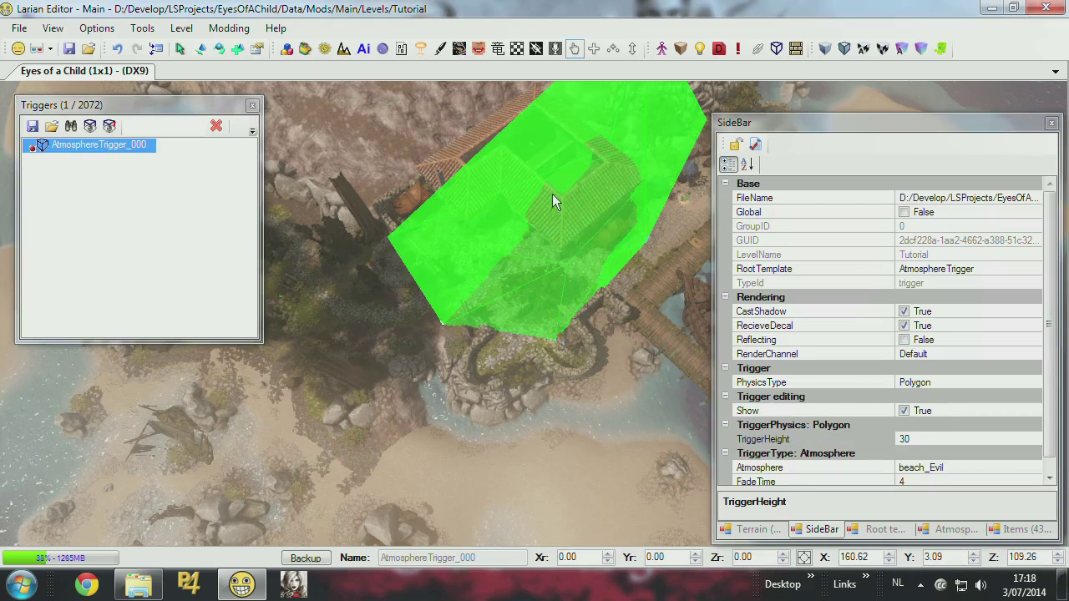
Move the polygon's existing control points outward so the trigger encloses the whole villa and the rocky hill behind it
click(573, 48)
middle_drag(616, 265, 528, 47)
click(574, 48)
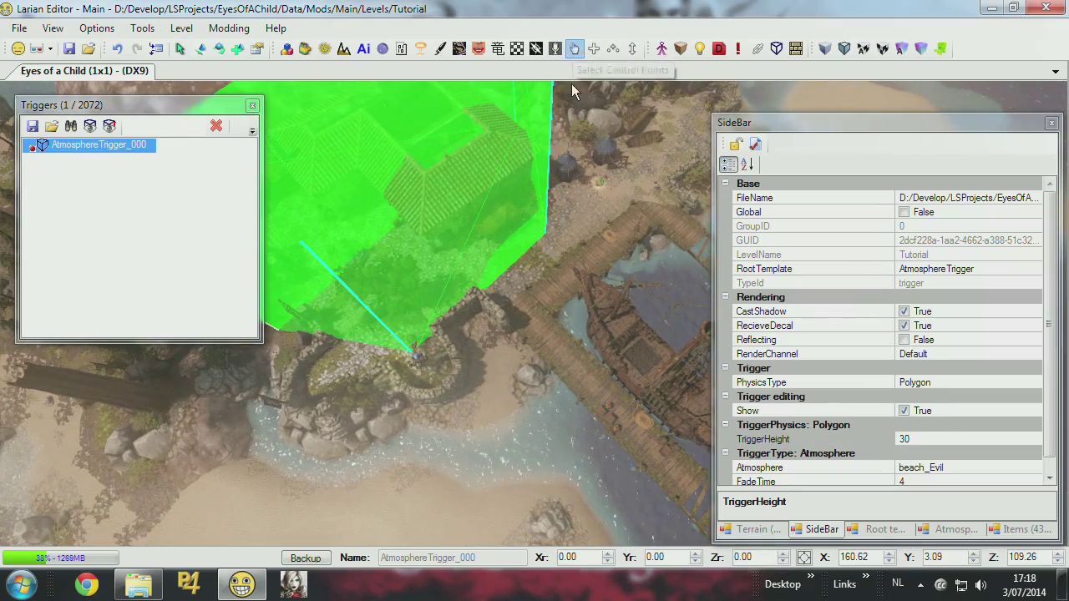
middle_drag(571, 176, 525, 295)
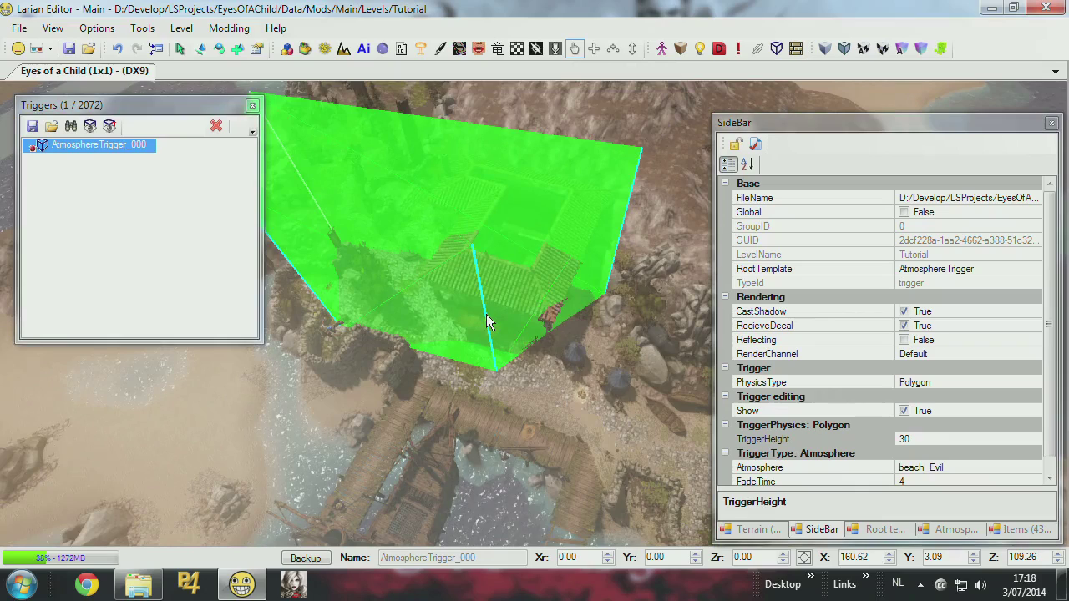
drag(486, 314, 581, 392)
middle_drag(580, 393, 535, 351)
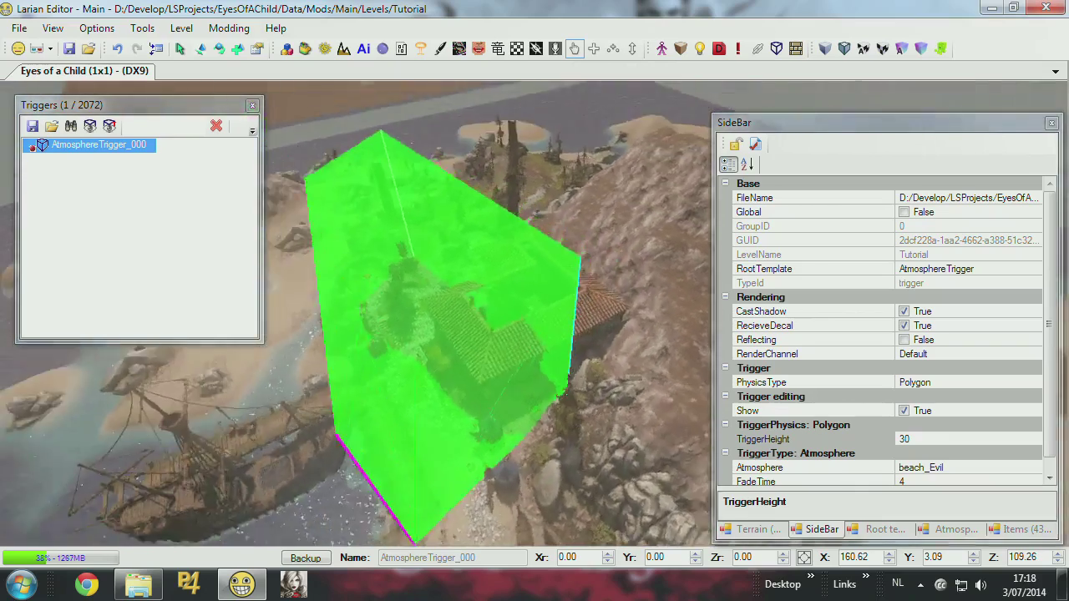
drag(585, 360, 618, 99)
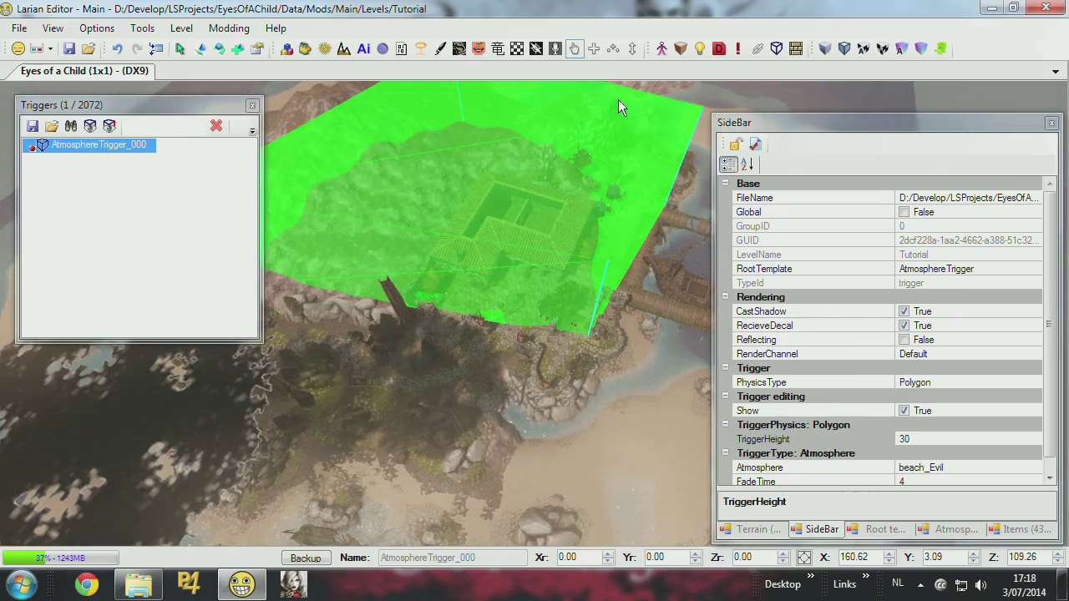
Insert extra control points along the polygon edge between the courtyard and the forest
click(614, 52)
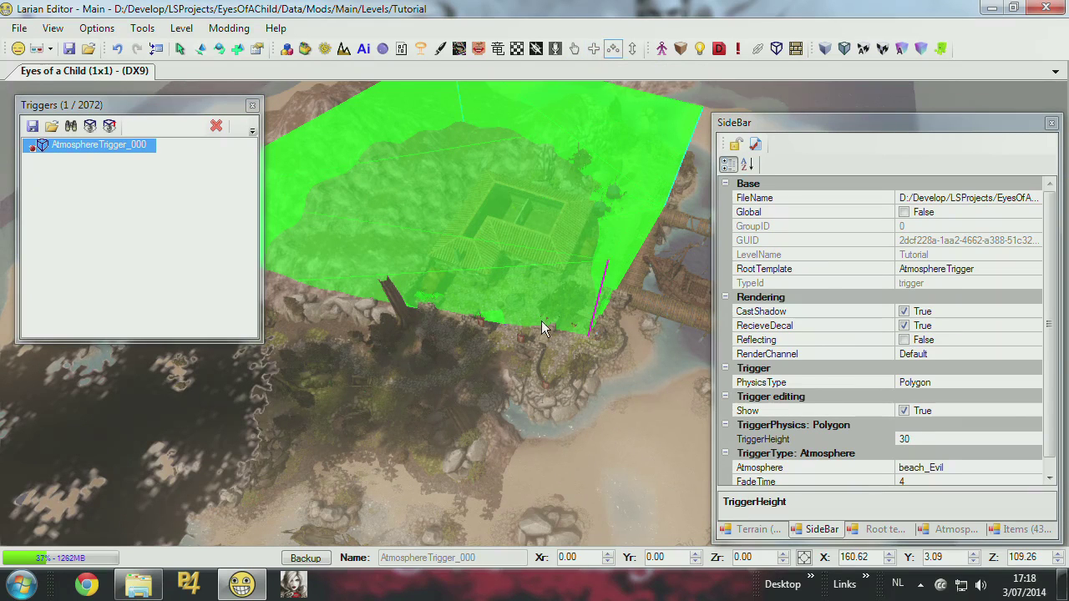
click(496, 340)
middle_drag(496, 341, 364, 224)
click(511, 283)
click(201, 50)
middle_drag(496, 274, 535, 266)
click(574, 49)
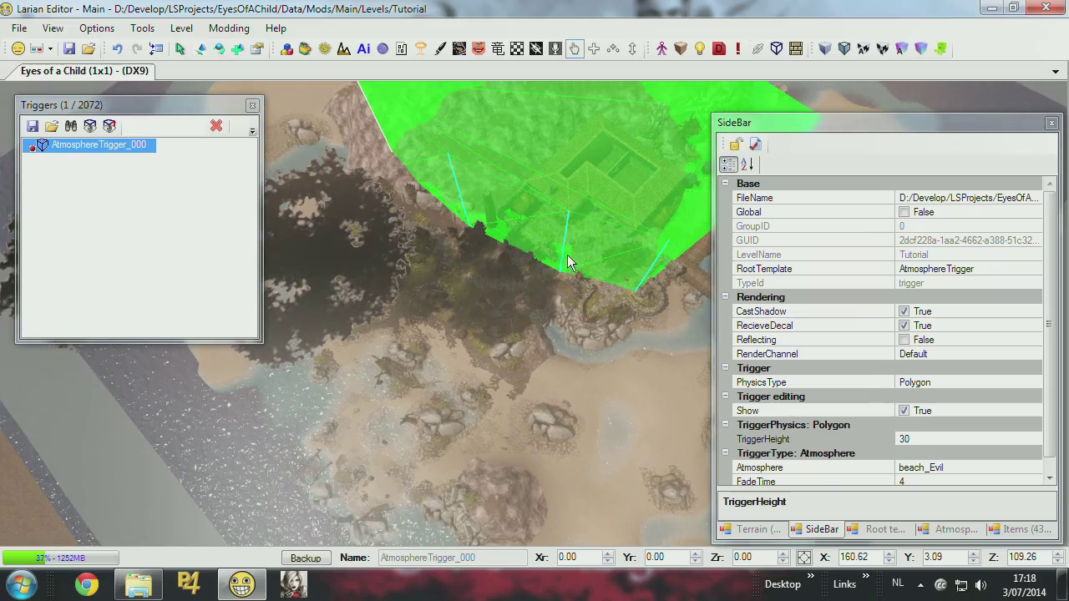
Move the inserted control points outward over the forest so the trigger area reaches the edge of the beach
drag(562, 254, 488, 273)
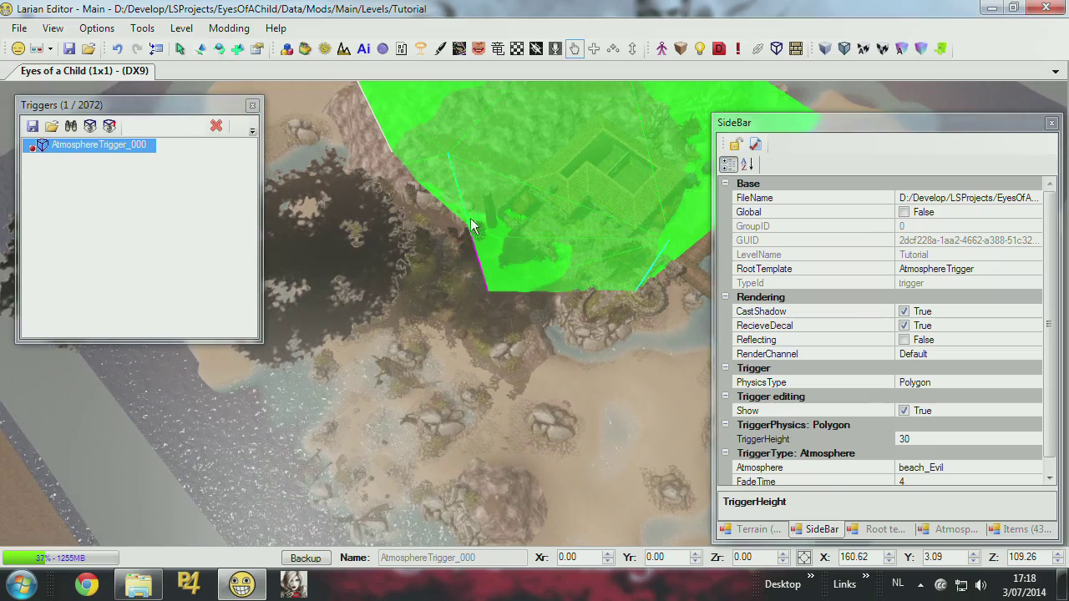
middle_drag(470, 219, 446, 156)
scroll(447, 156, up, 3)
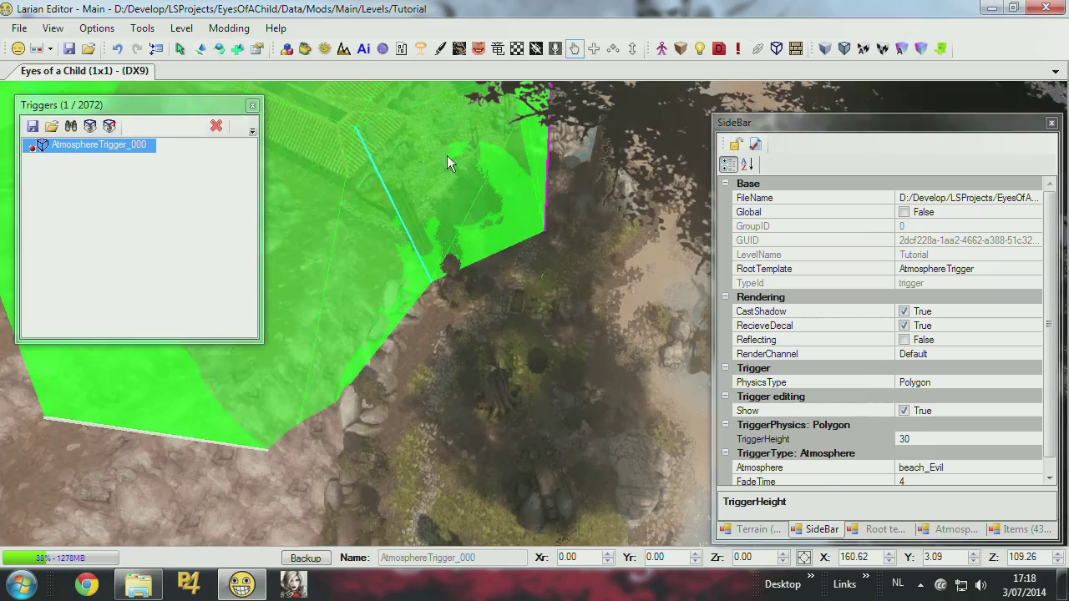
click(380, 179)
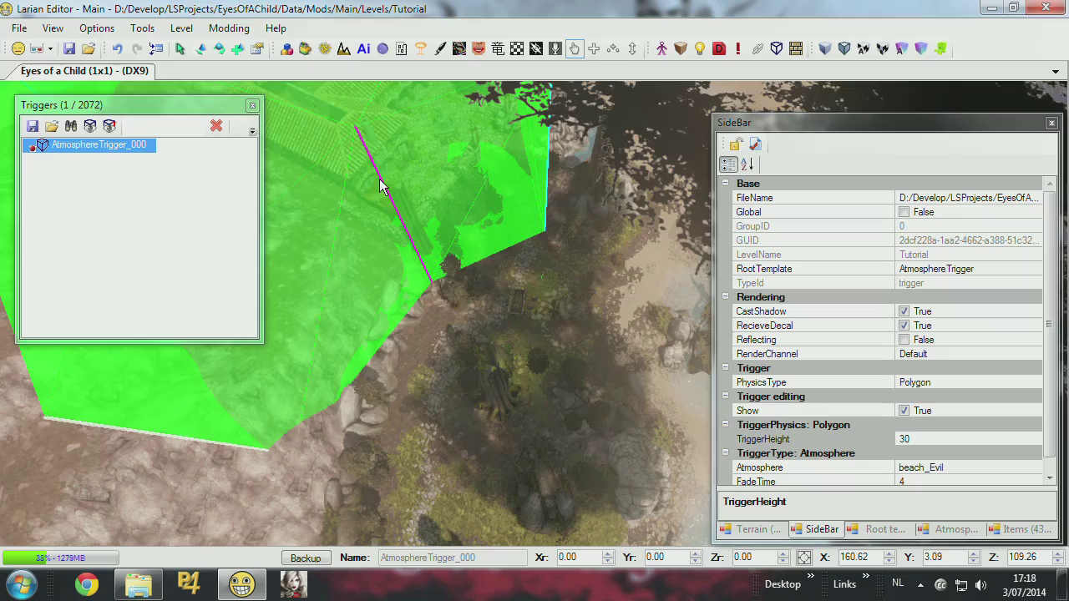
drag(379, 178, 531, 289)
middle_drag(531, 289, 576, 250)
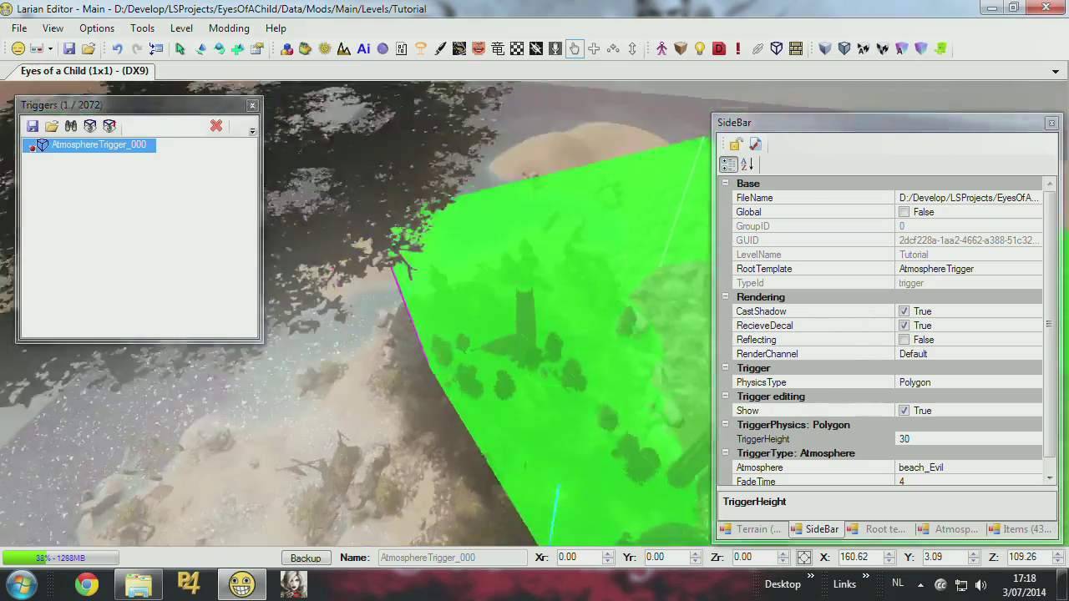
right_drag(501, 259, 542, 256)
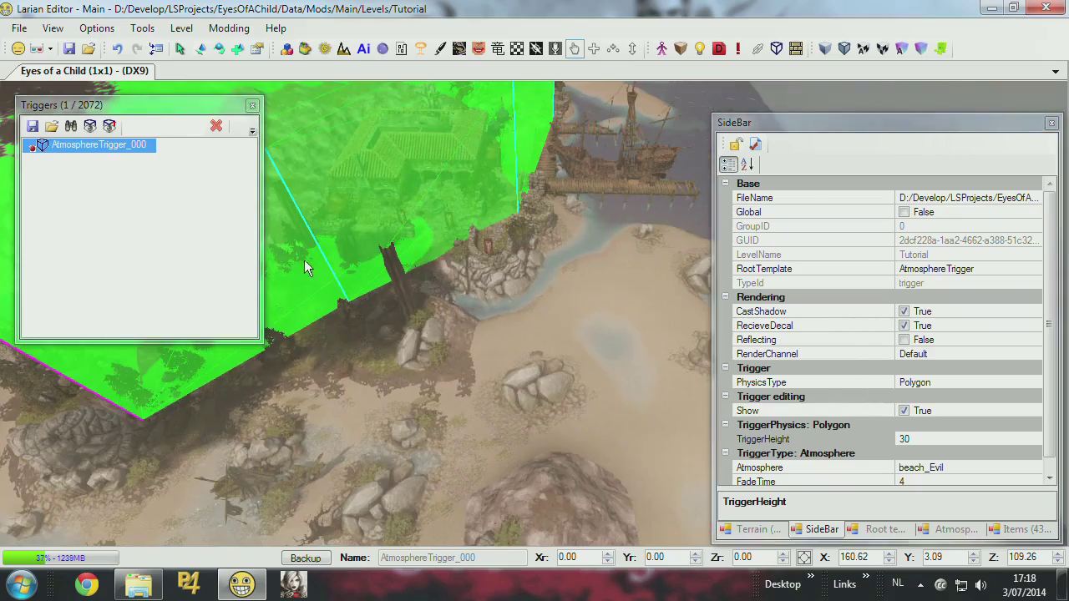
drag(316, 243, 505, 399)
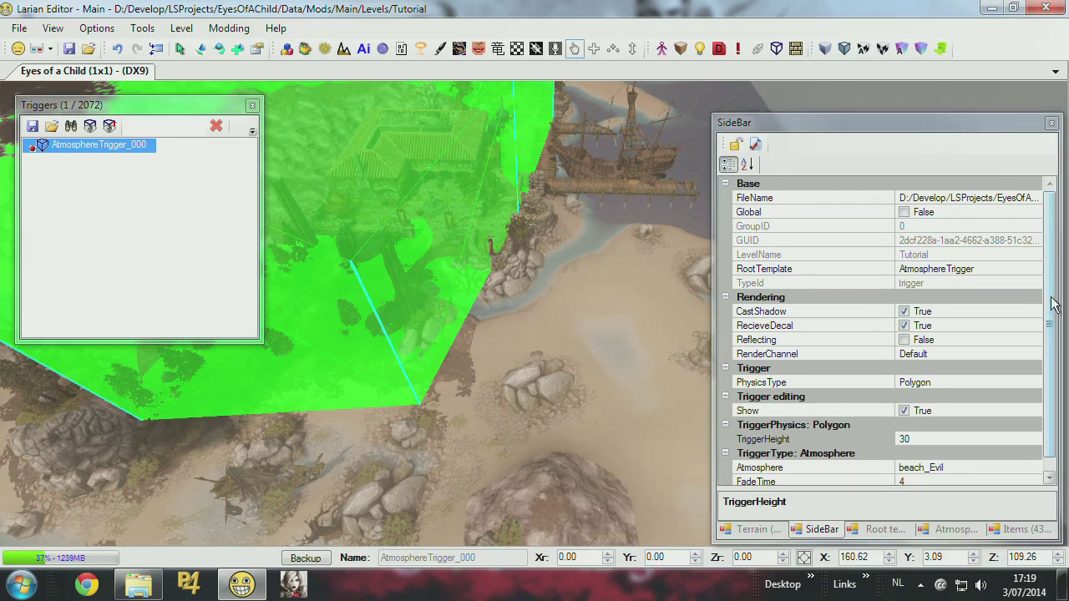
Set the trigger's Atmosphere to Undead_2 and its FadeTime to 6
drag(1054, 305, 1062, 415)
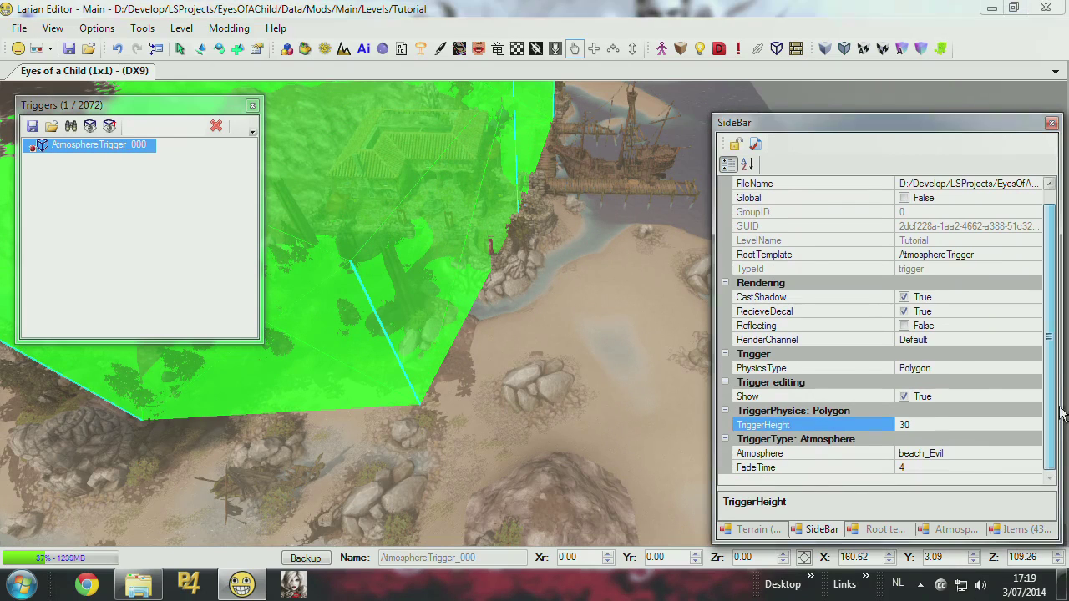
click(968, 451)
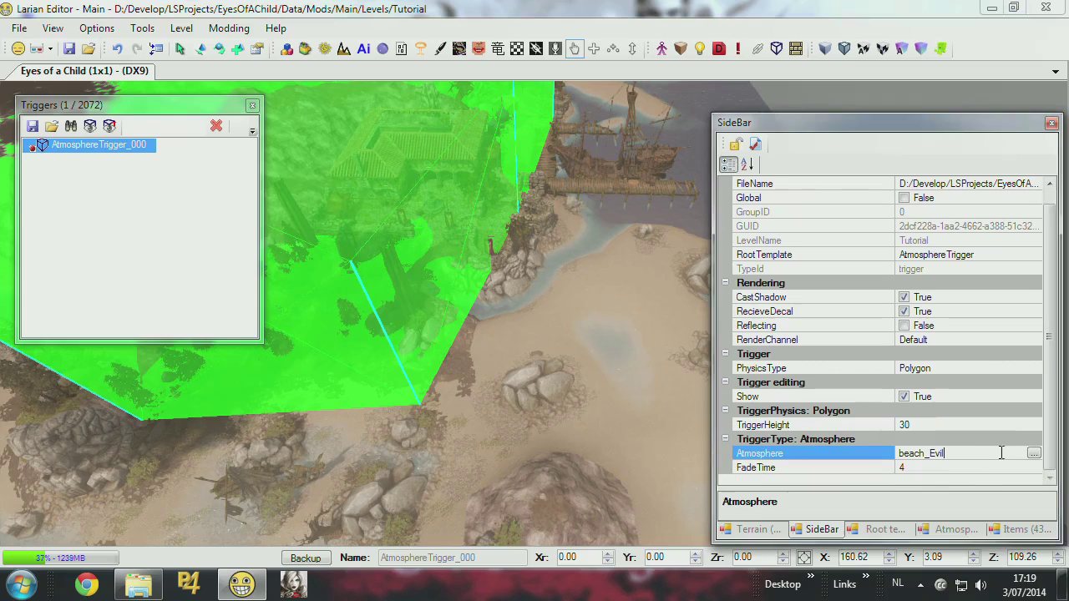
click(1035, 455)
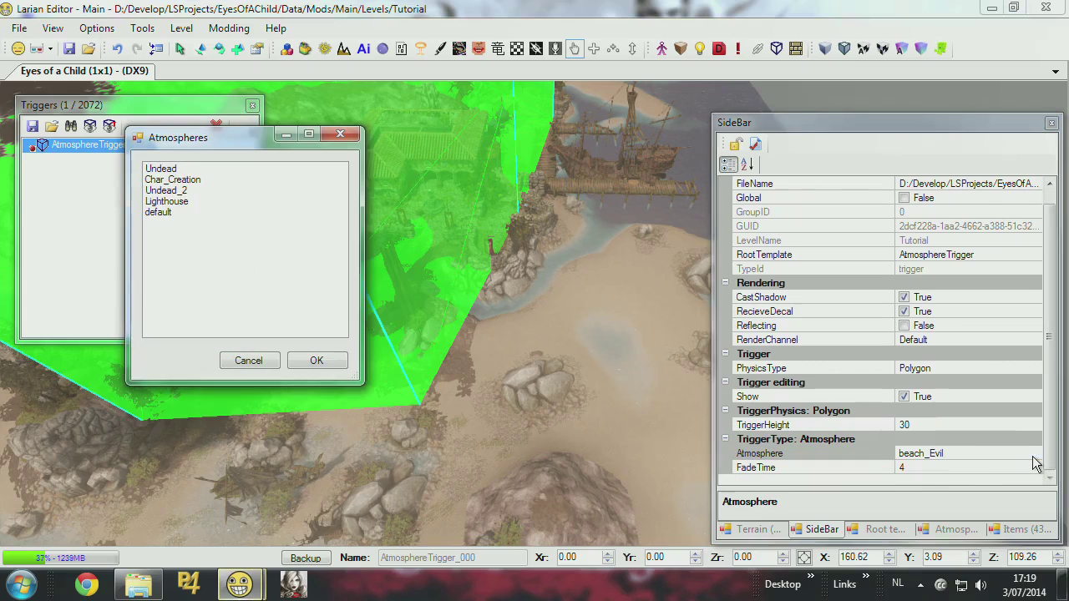
click(176, 192)
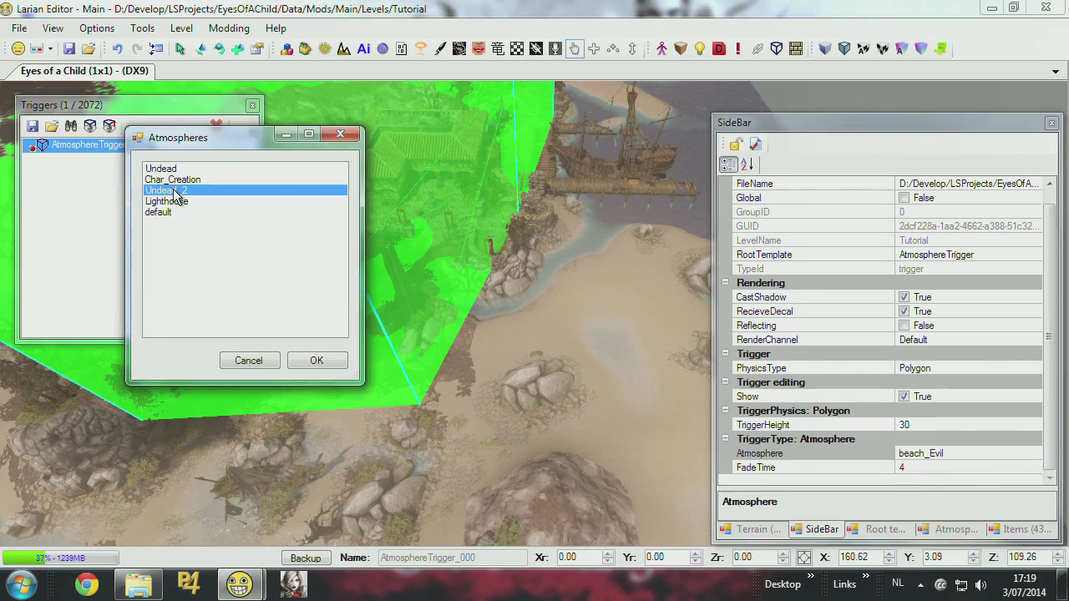
click(317, 361)
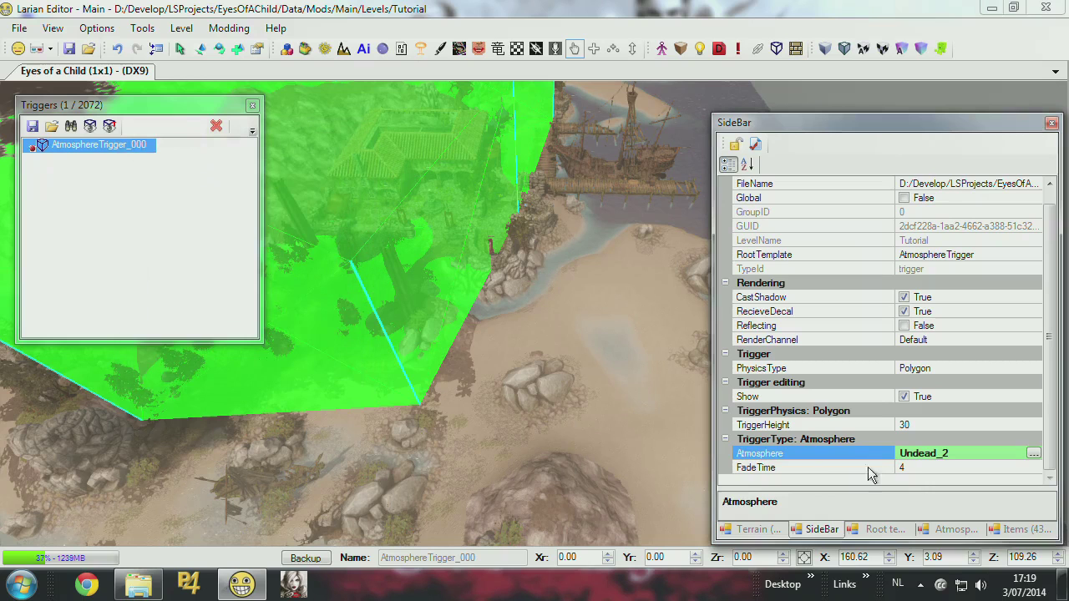
click(908, 468)
text(6)
key(Return)
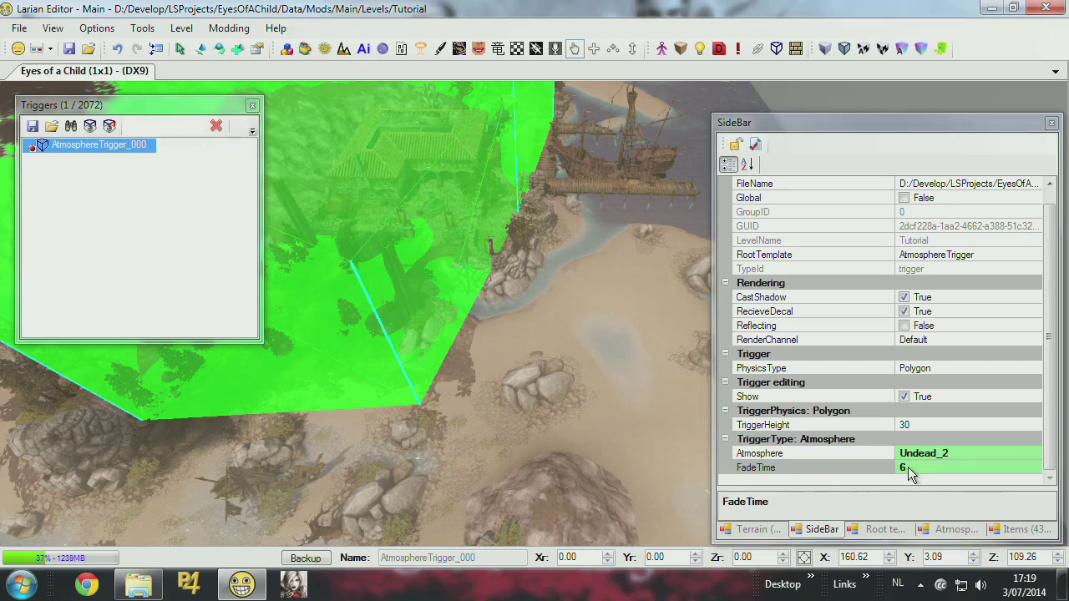
Hide the filled trigger volumes in the level and close the trigger list
right_drag(451, 334, 417, 374)
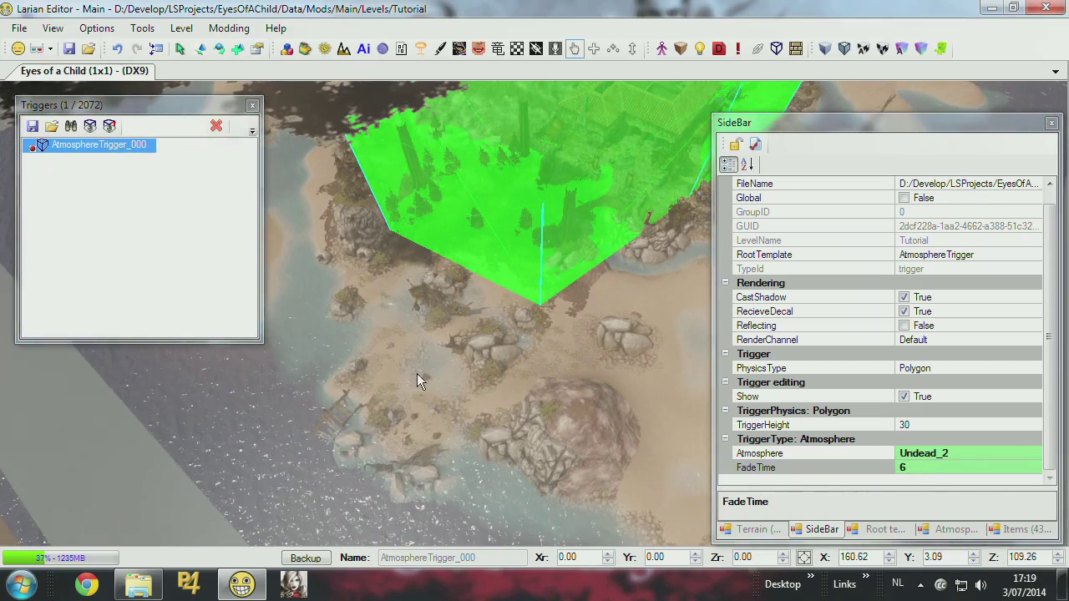
scroll(552, 298, up, 1)
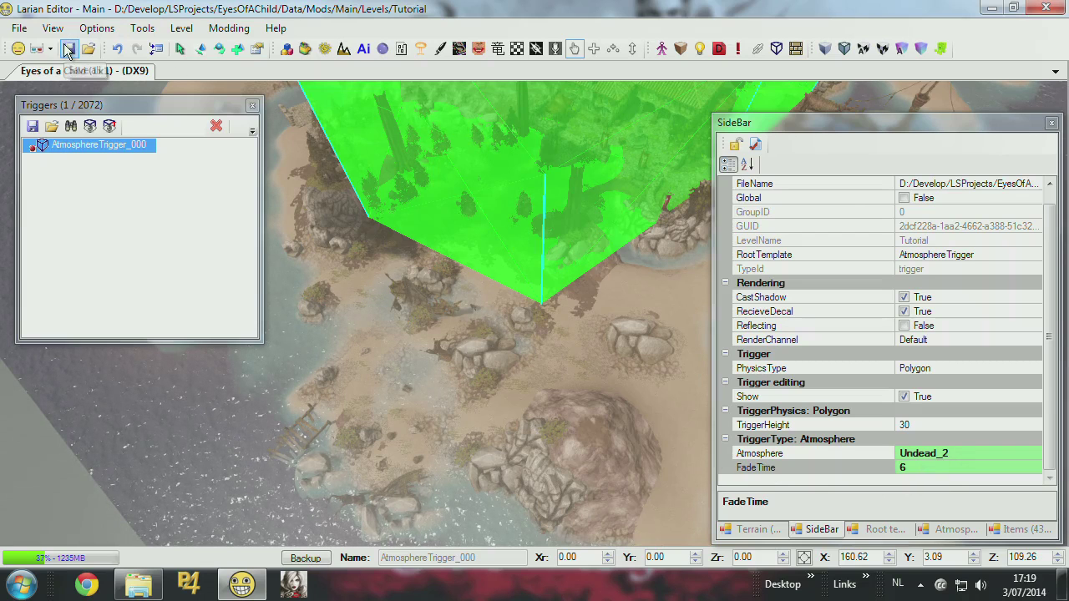
click(89, 126)
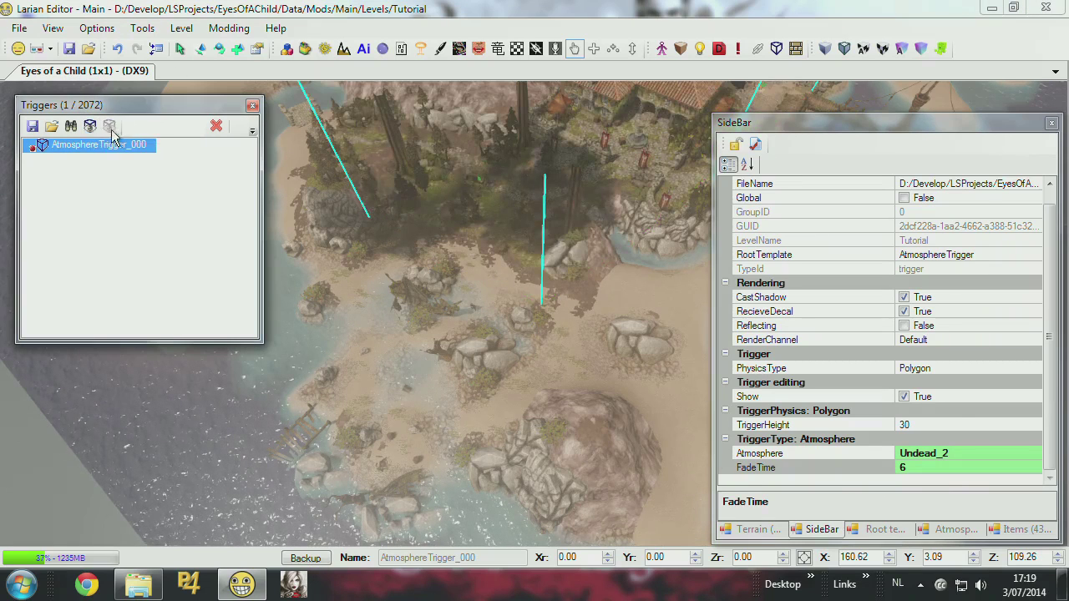
click(253, 105)
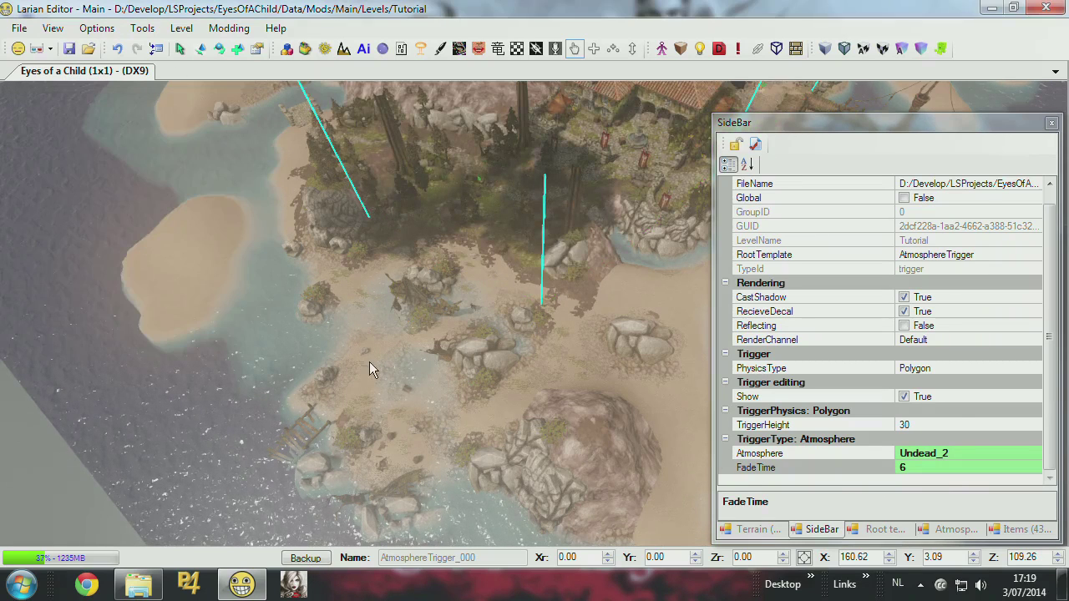
Play the level in game mode and walk the party from the beach to the fountain courtyard to test the atmosphere change
click(17, 48)
click(590, 262)
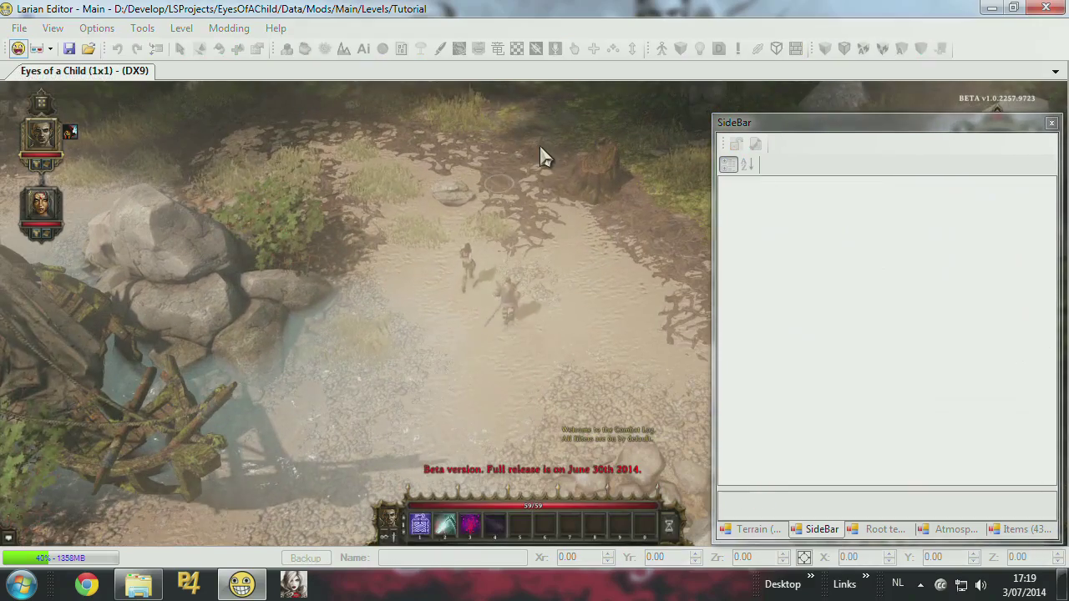
click(541, 149)
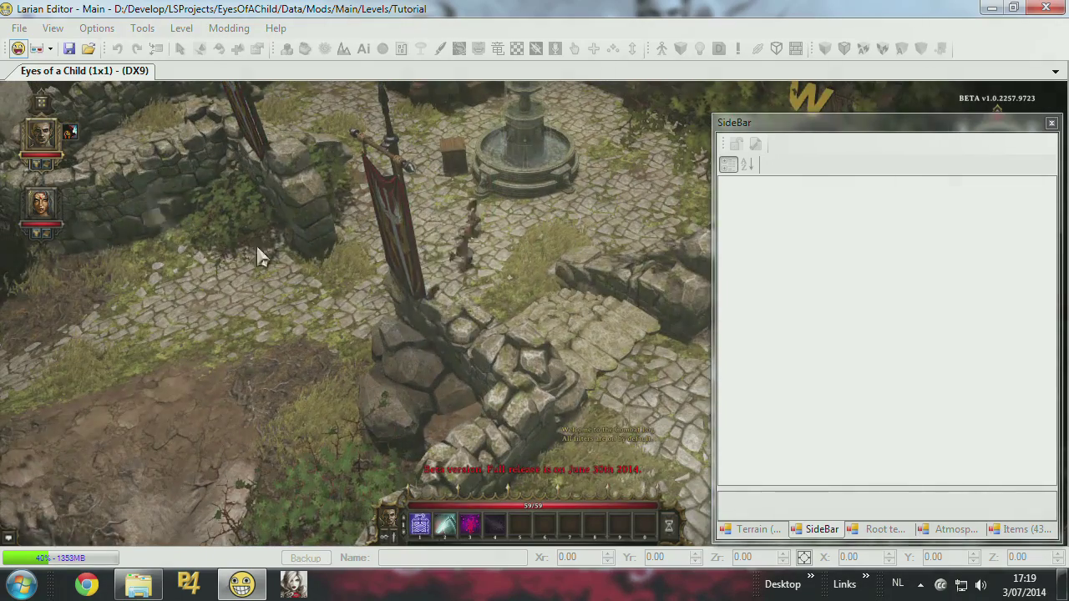
middle_drag(282, 105, 511, 220)
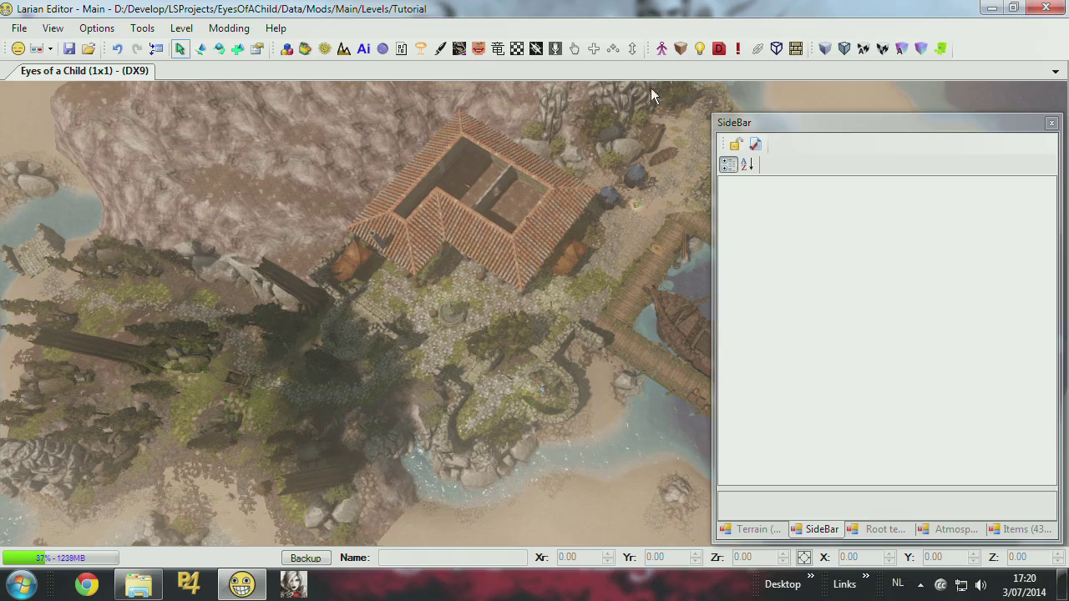
Place a CameraLock trigger from the root templates on the path between the villa and the wooden dock, and select it
click(877, 530)
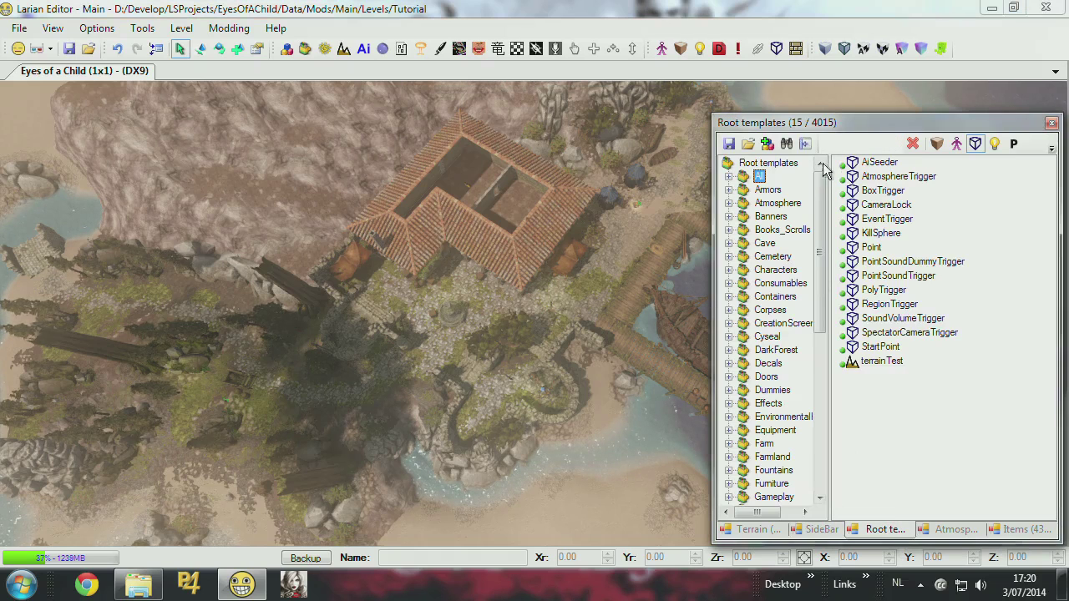
click(887, 205)
click(635, 235)
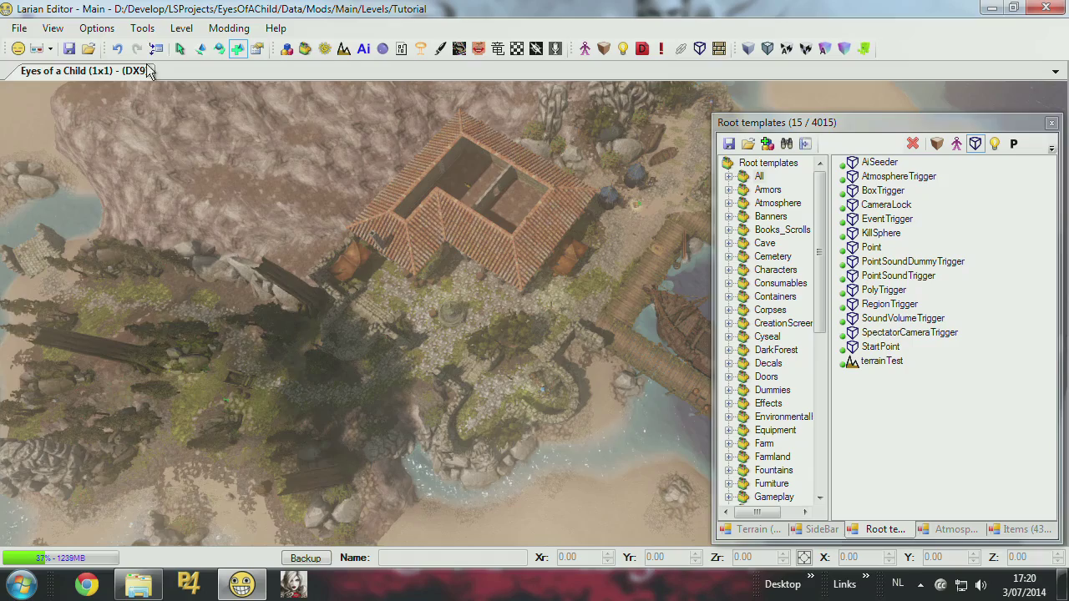
click(200, 49)
right_drag(376, 242, 443, 222)
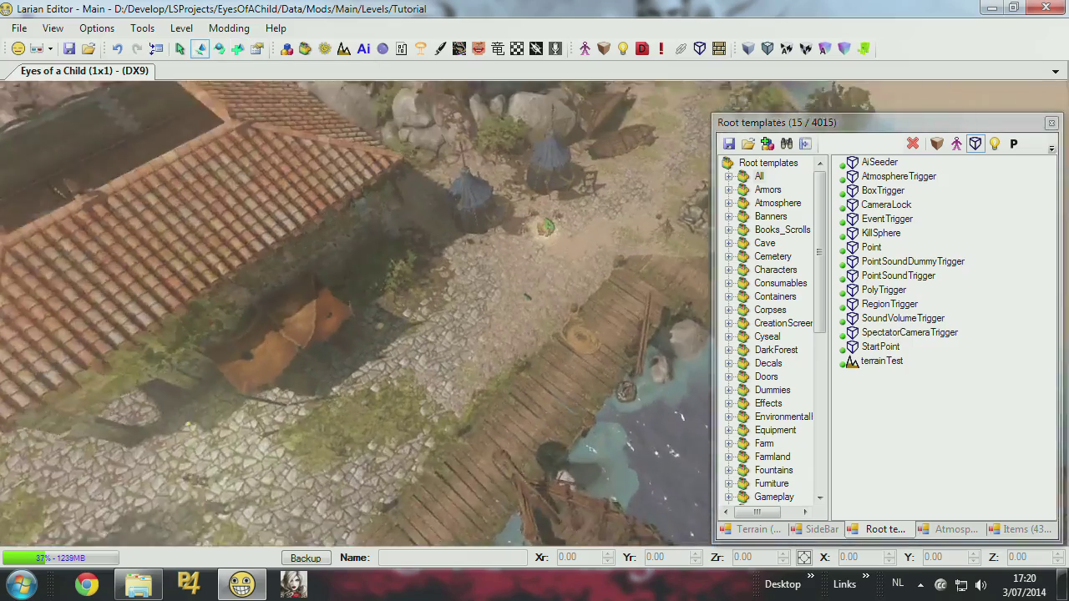
scroll(533, 286, up, 3)
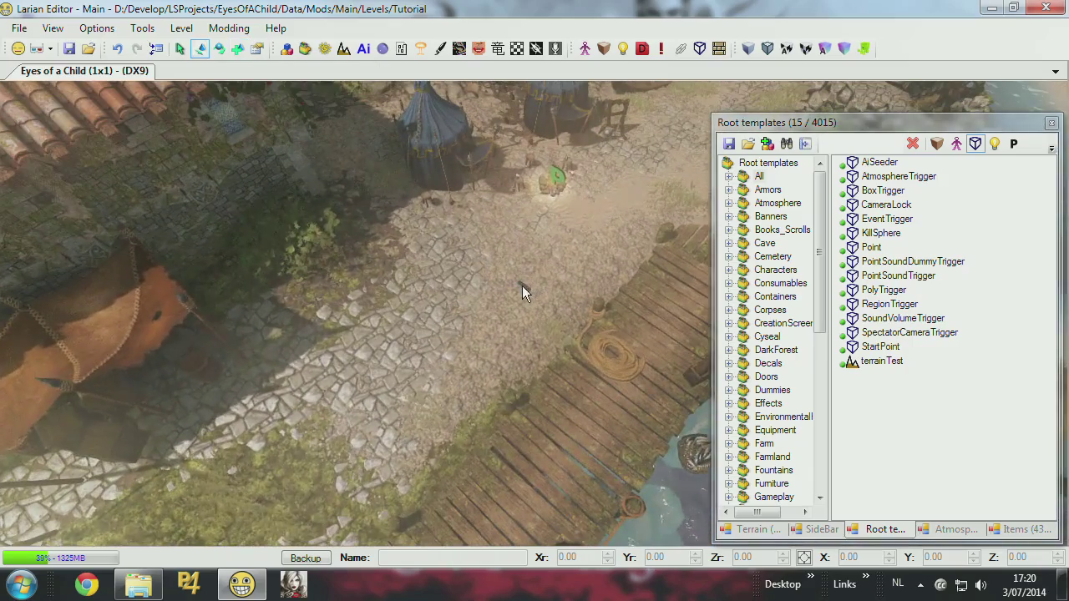
click(522, 287)
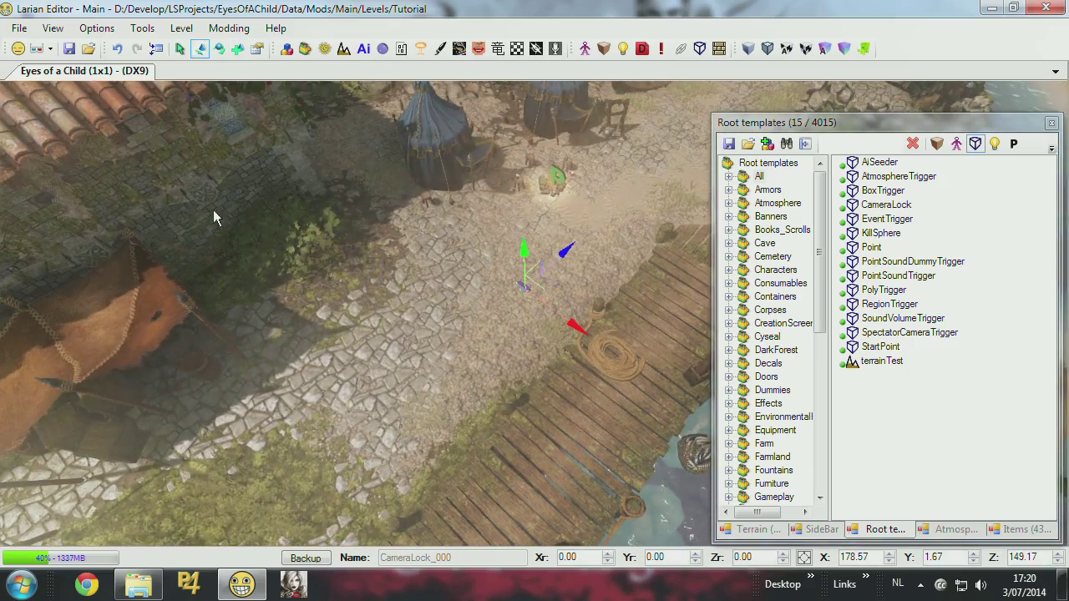
Open the trigger list with all type filters deselected and show the trigger volumes as filled shapes in the level
click(700, 49)
click(92, 127)
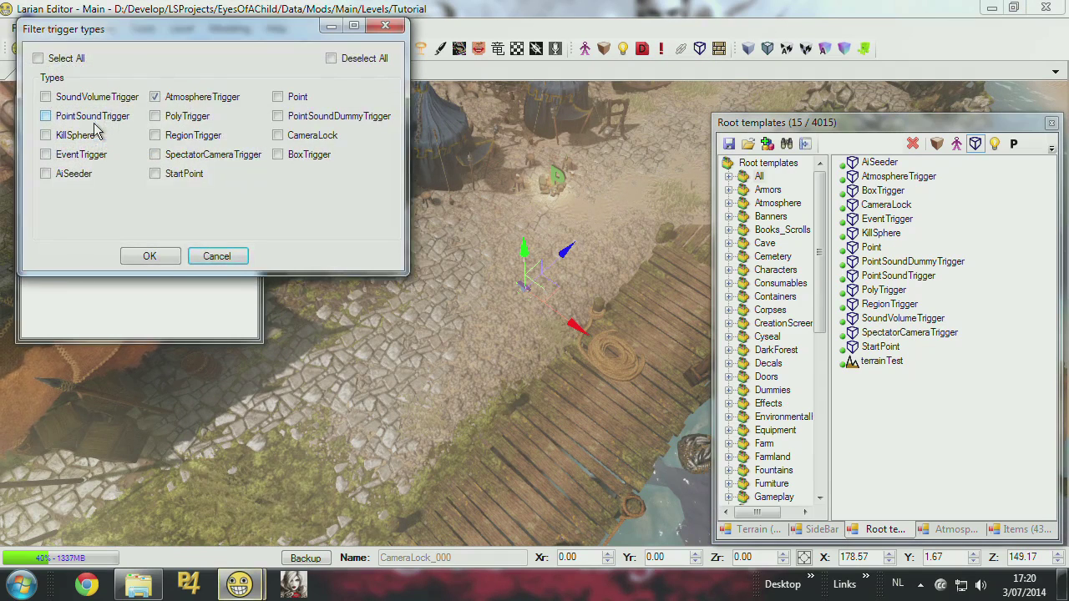
click(332, 60)
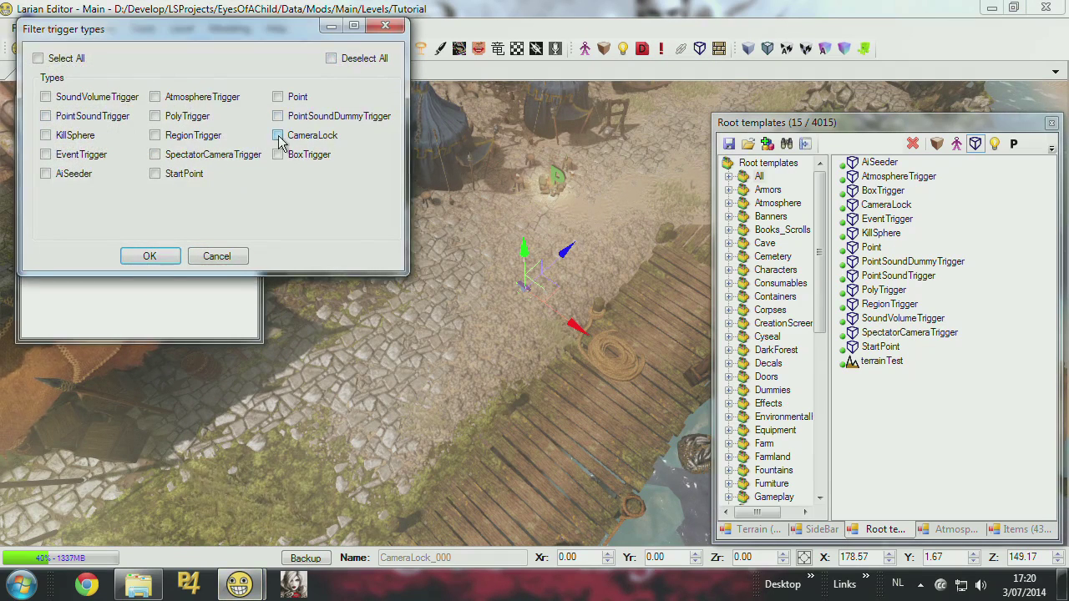
click(163, 260)
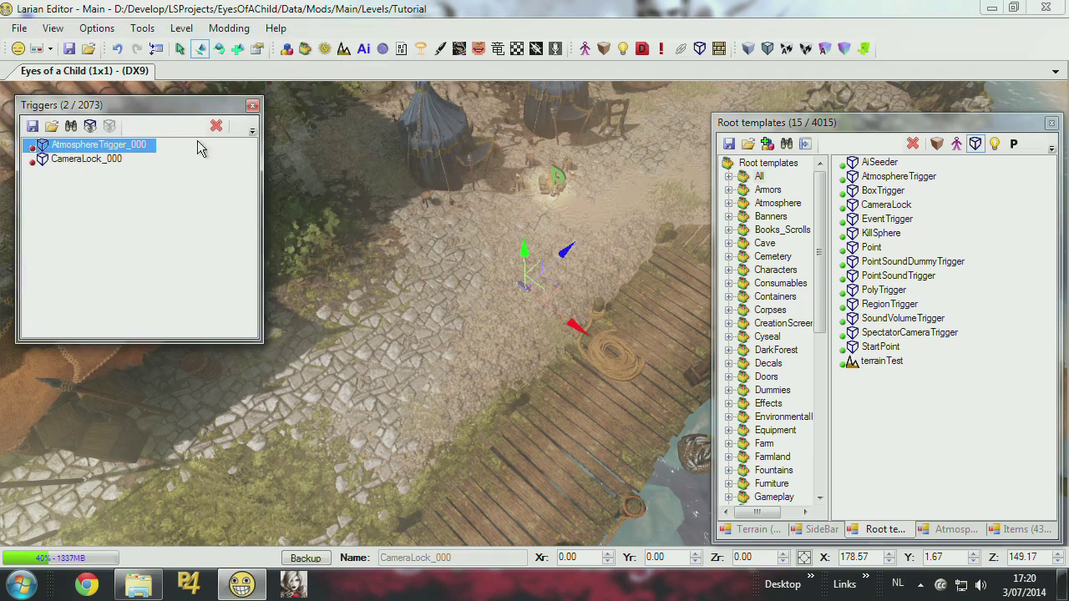
click(109, 127)
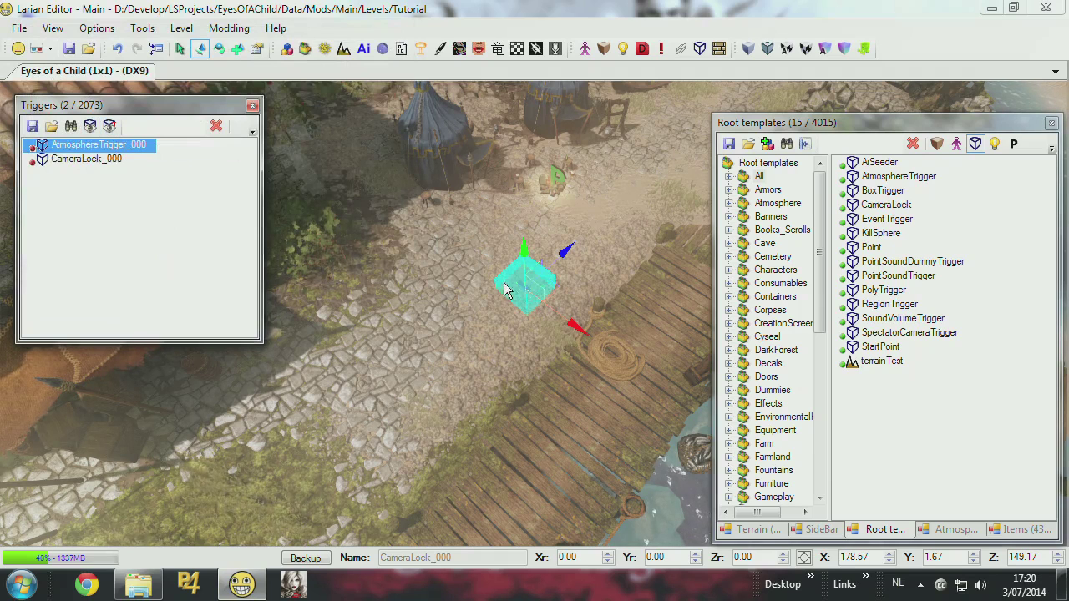
Select the CameraLock trigger in the trigger list and display its properties
click(816, 530)
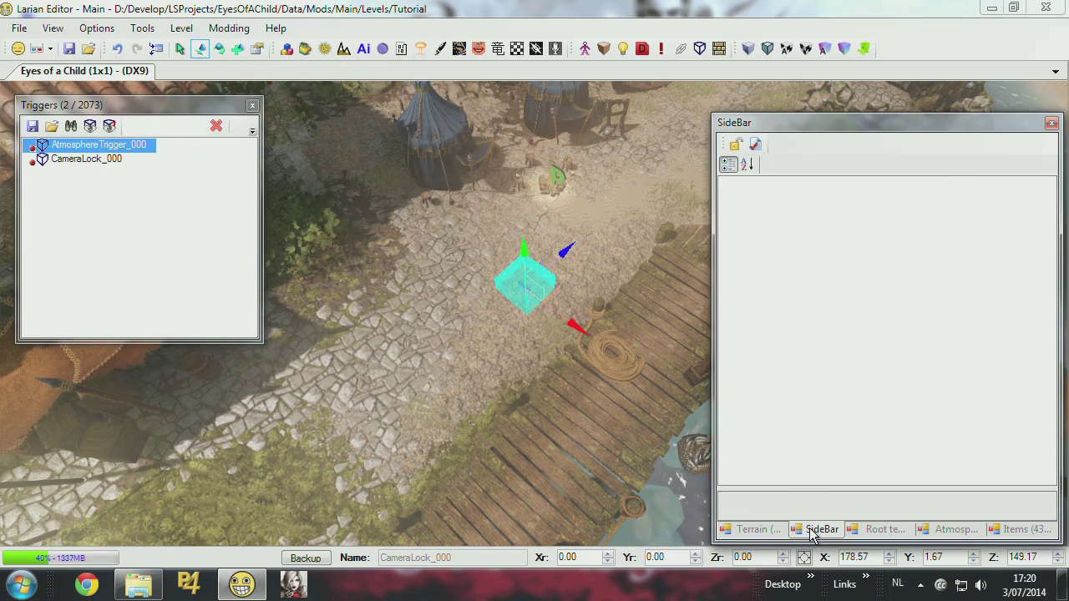
click(775, 534)
click(812, 530)
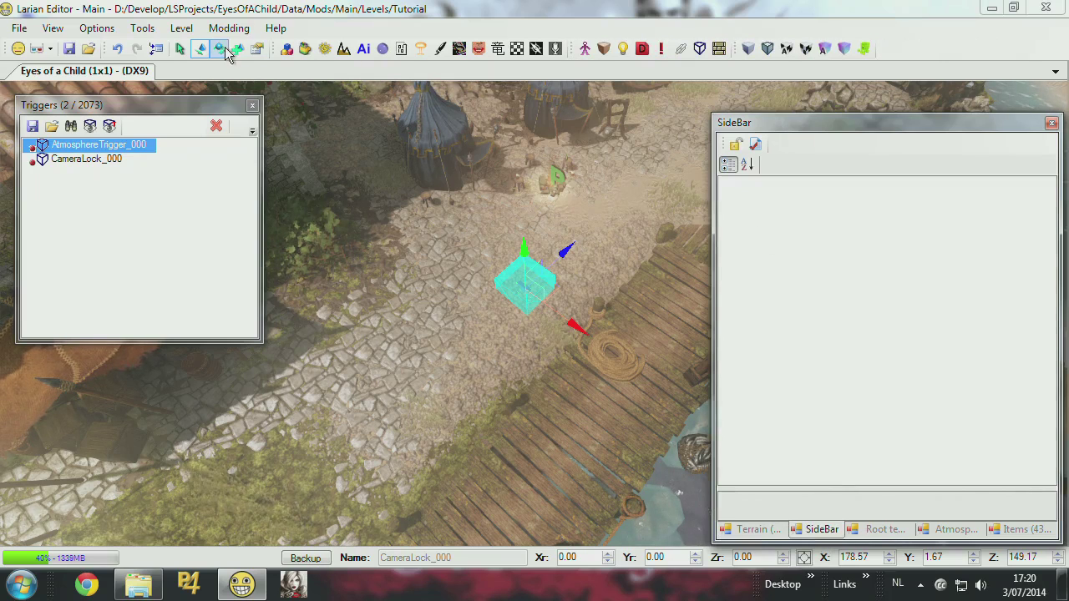
click(94, 161)
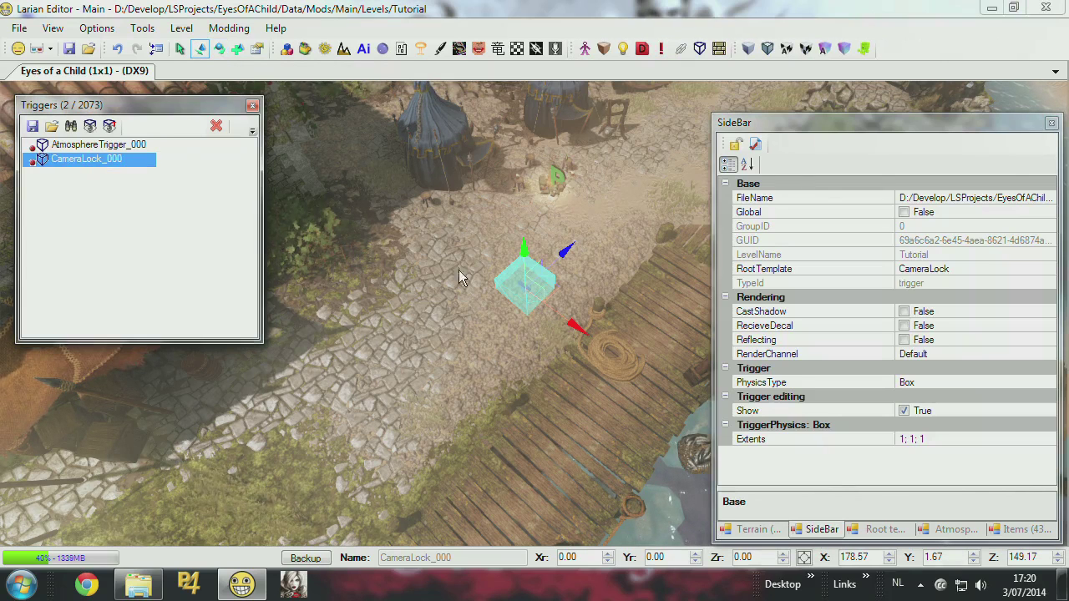
Set the CameraLock trigger's box Extents to 2; 2; 2
click(928, 443)
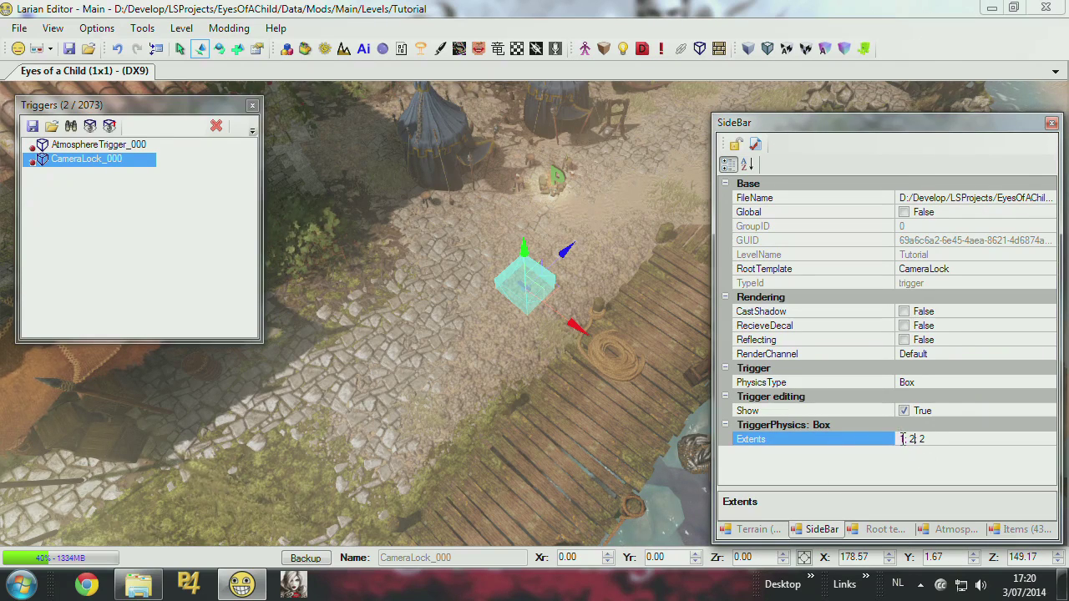
text(2)
key(Return)
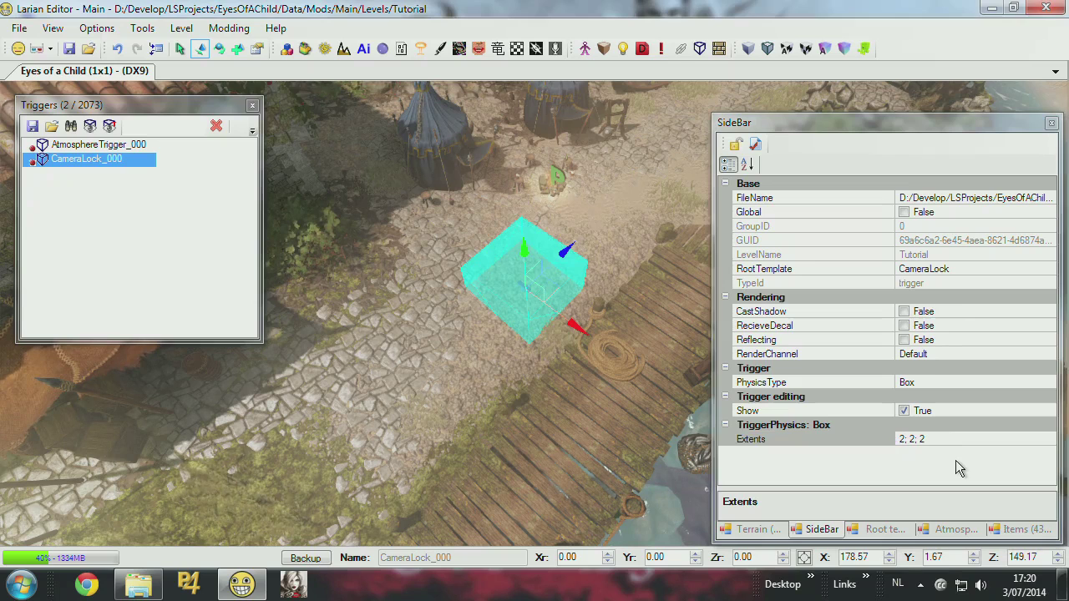
Change the CameraLock trigger's PhysicsType to Polygon
click(939, 385)
click(1048, 383)
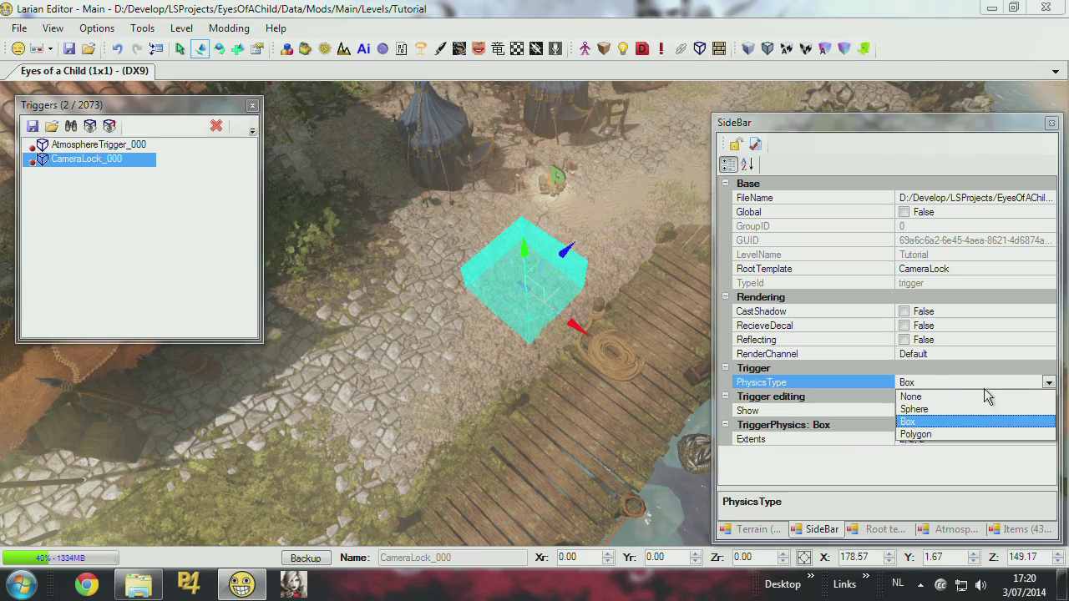
click(919, 435)
click(584, 216)
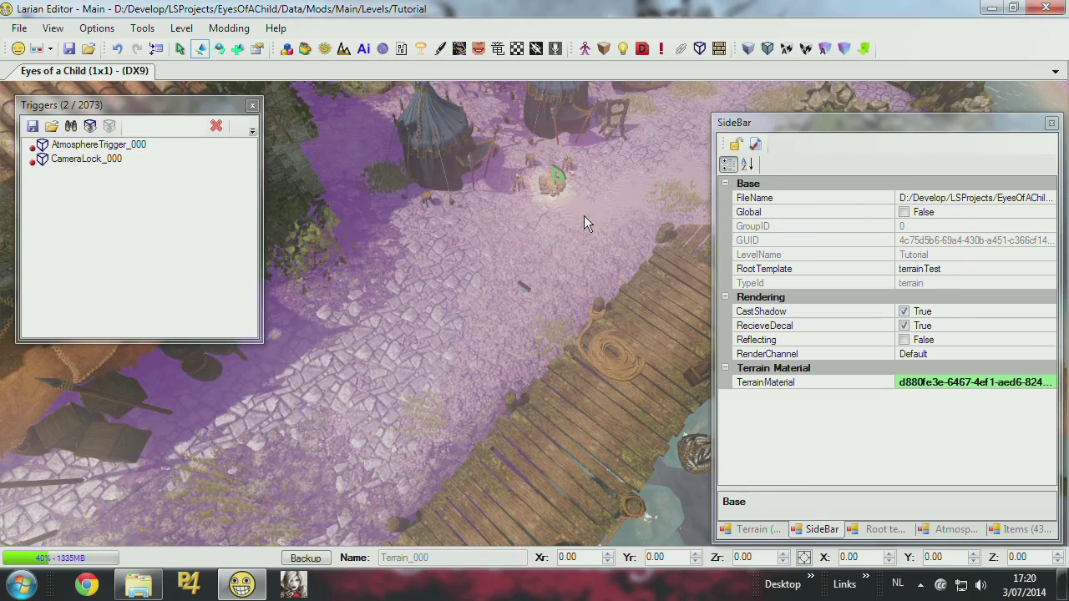
Add control points to the CameraLock trigger to outline a polygon around the path and campfire beside the dock
click(52, 161)
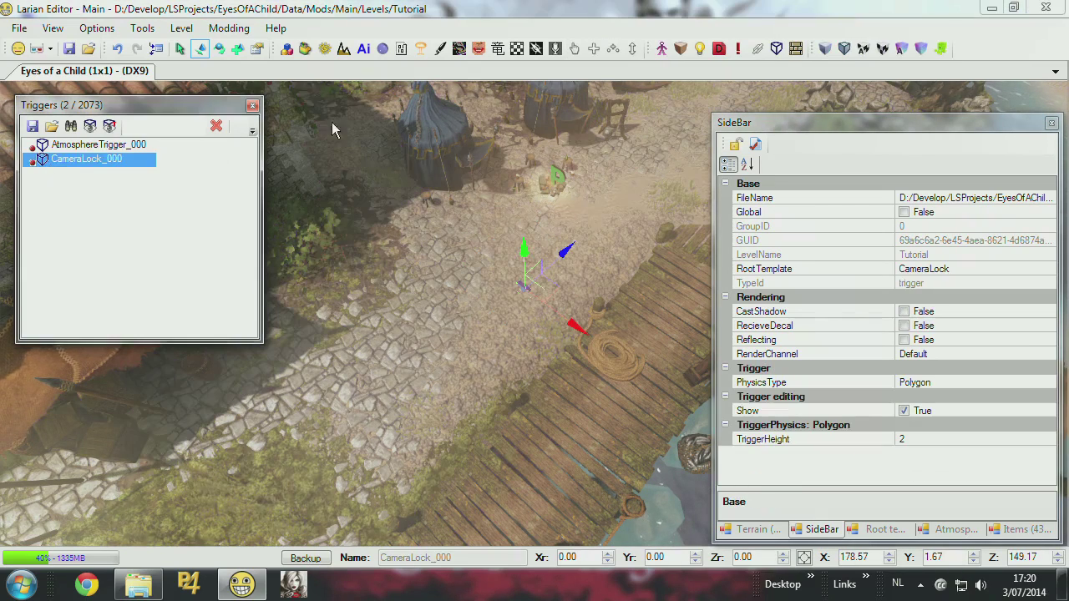
click(576, 50)
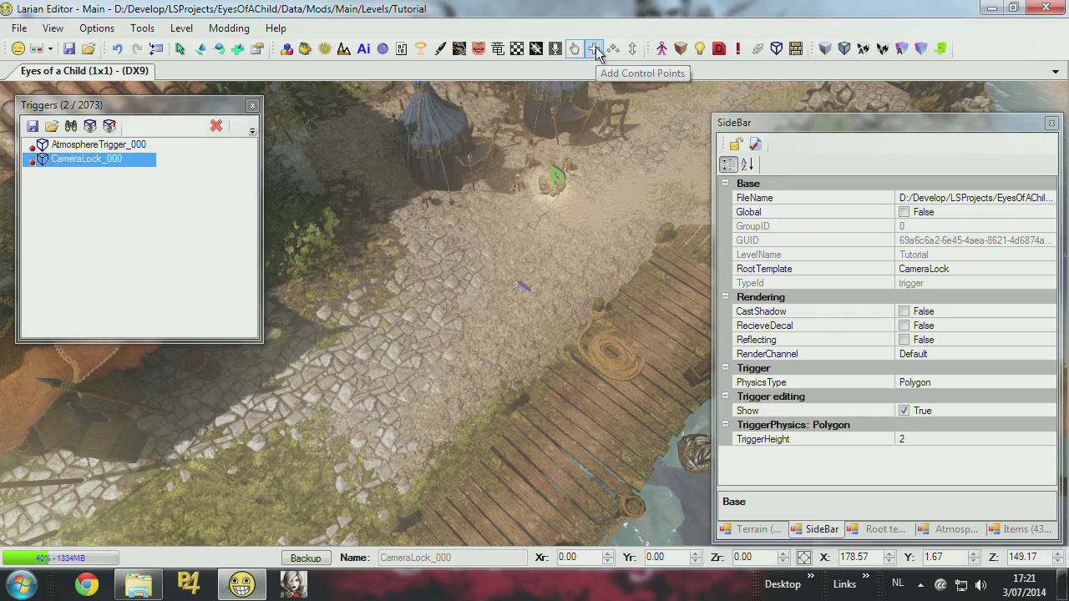
click(594, 48)
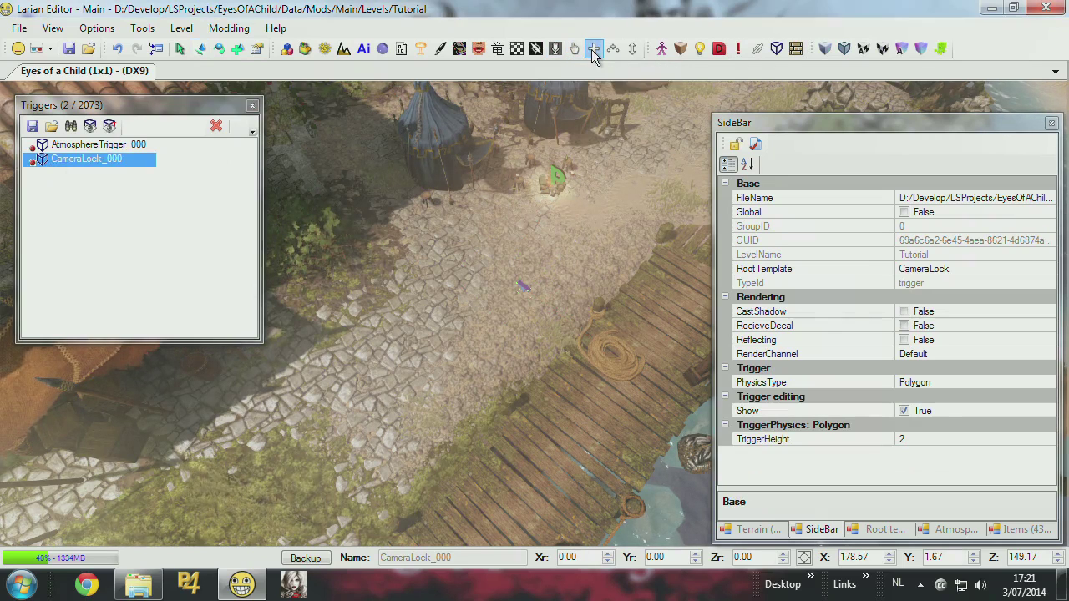
click(572, 211)
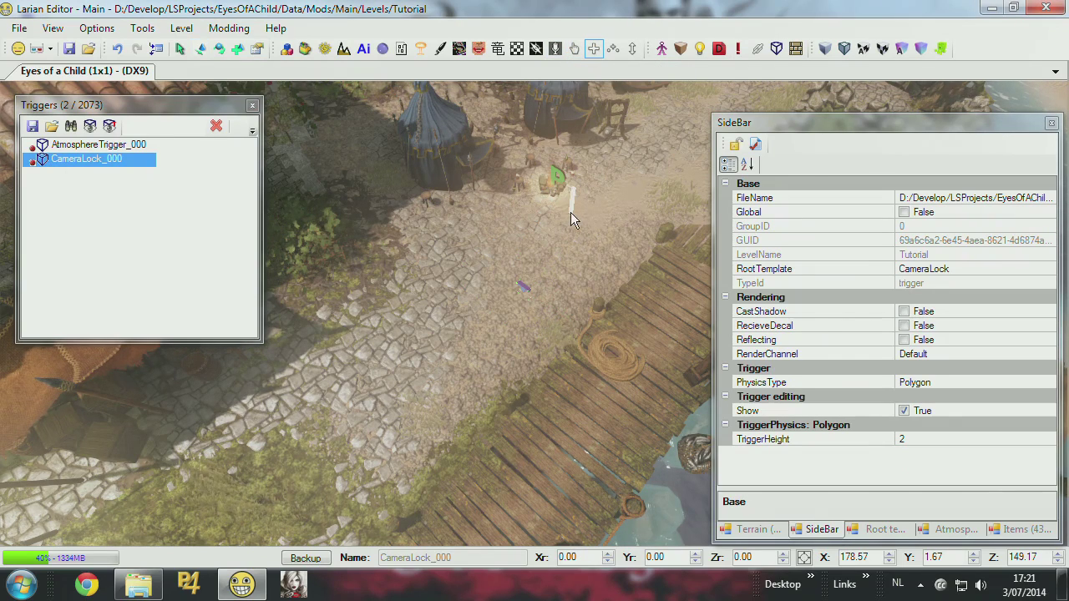
click(508, 384)
click(405, 250)
click(452, 193)
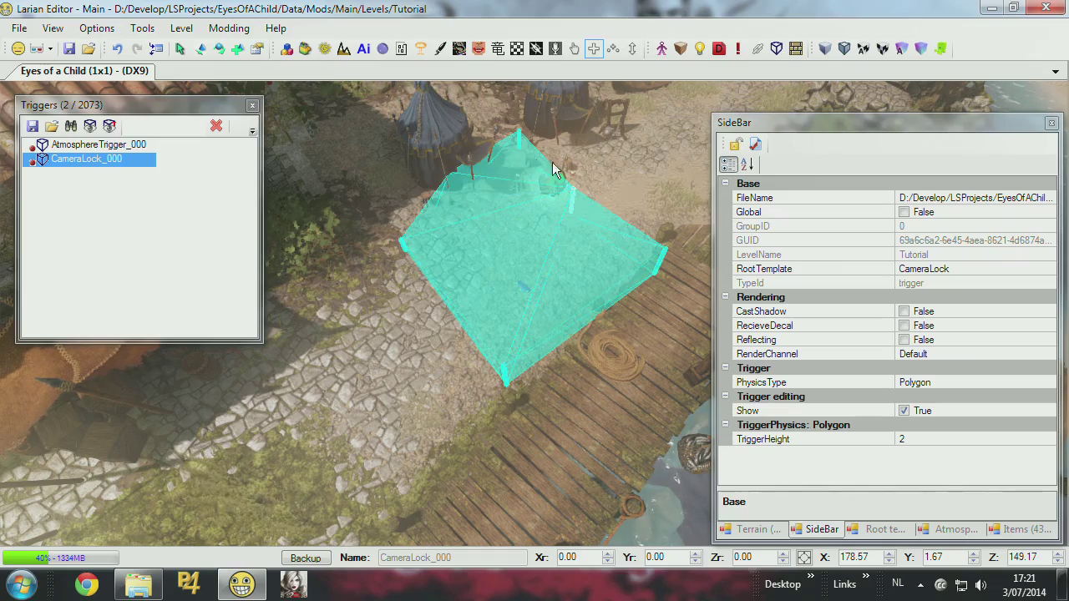
Move two of the polygon's control points outward, one past the campfire and one across the dock, to enlarge the area
click(203, 51)
scroll(401, 226, down, 5)
middle_drag(401, 225, 514, 238)
scroll(512, 231, up, 3)
click(575, 49)
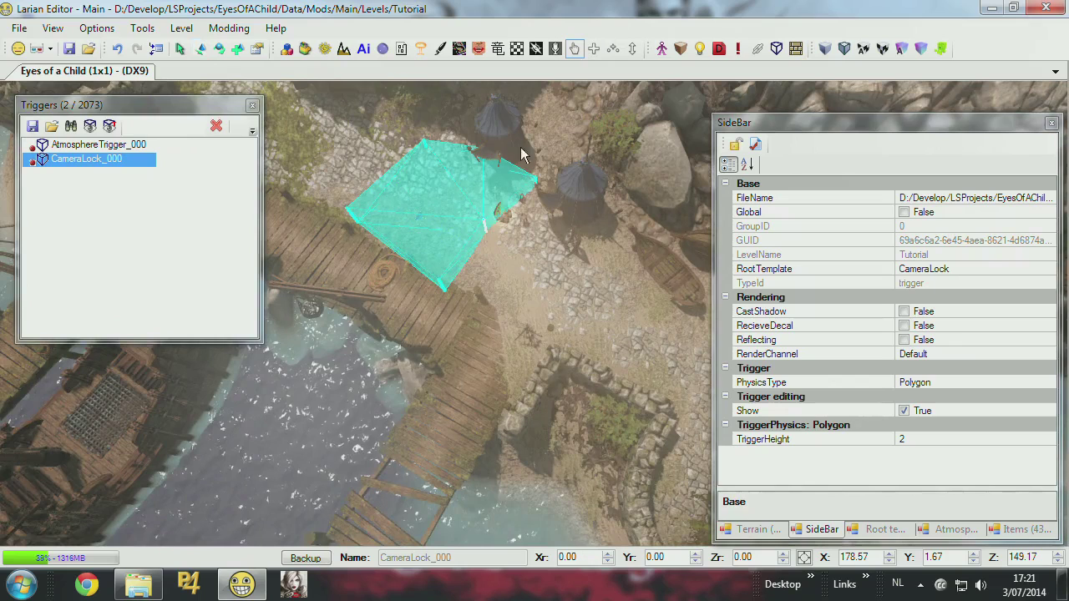
drag(484, 232, 536, 274)
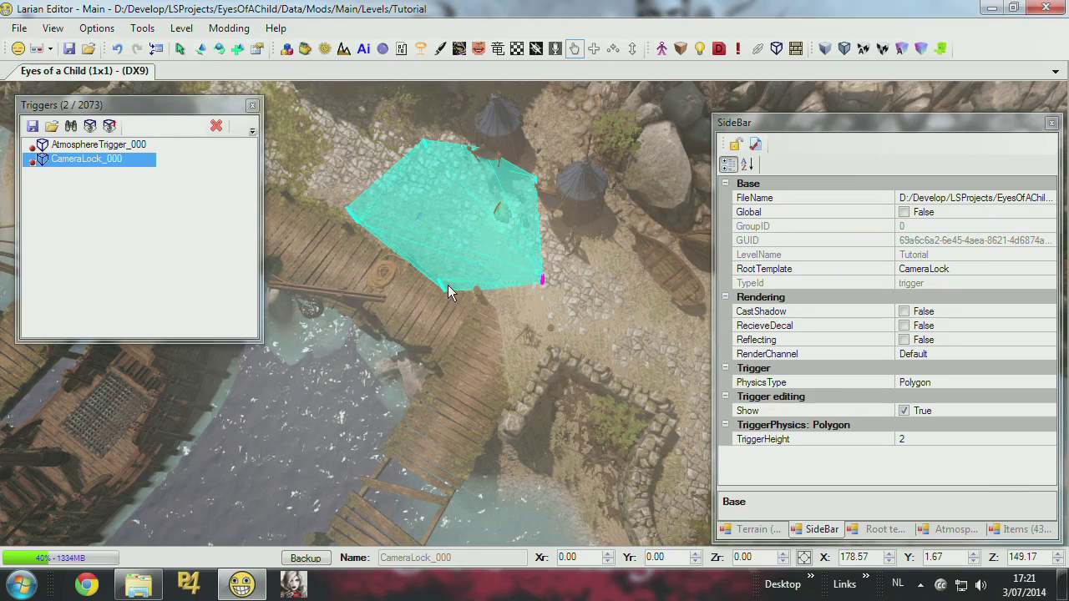
drag(439, 282, 430, 343)
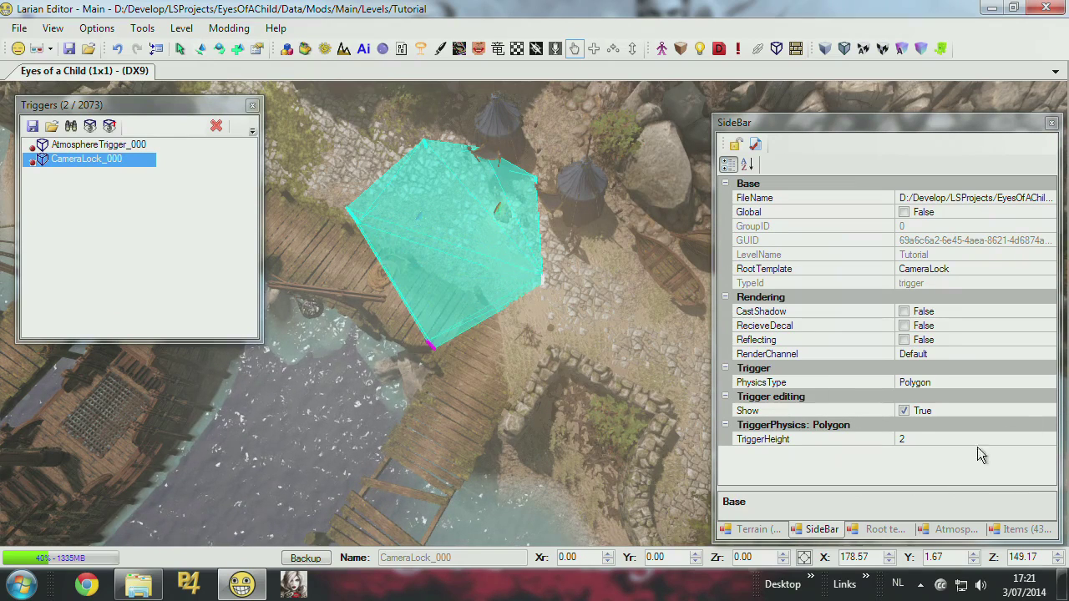
Set the CameraLock trigger's TriggerHeight to 20
click(913, 439)
text(20)
key(Return)
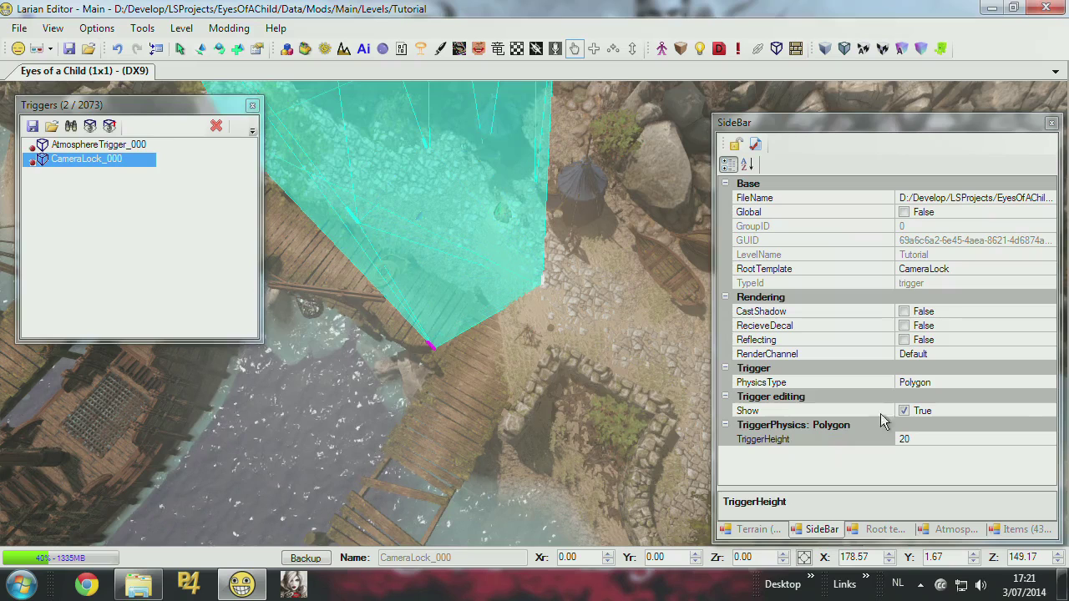
Compare the properties of the atmosphere trigger and the CameraLock trigger in the trigger list
click(200, 48)
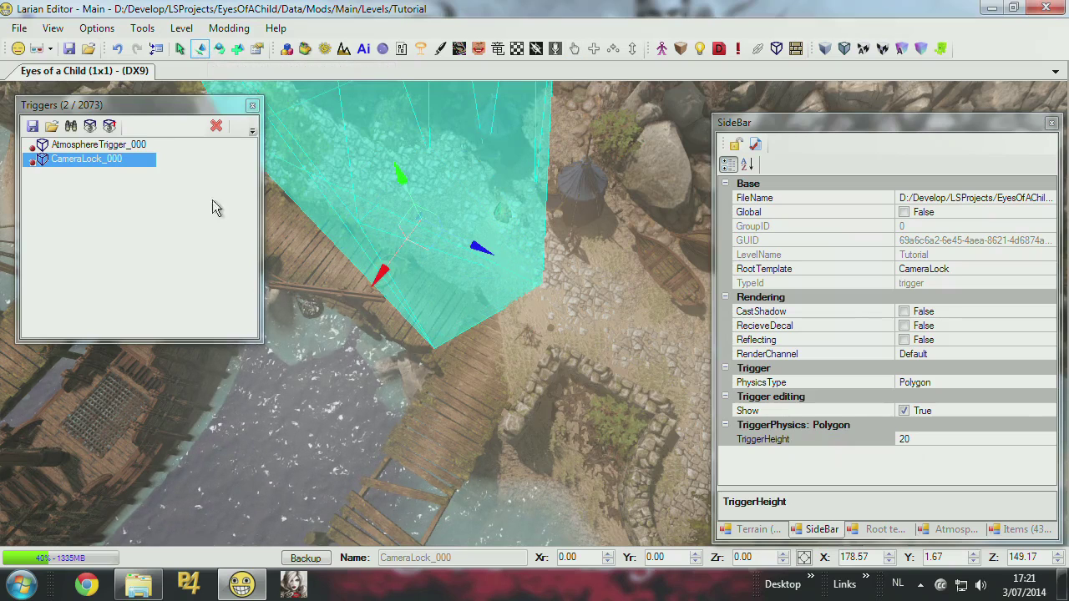
click(106, 145)
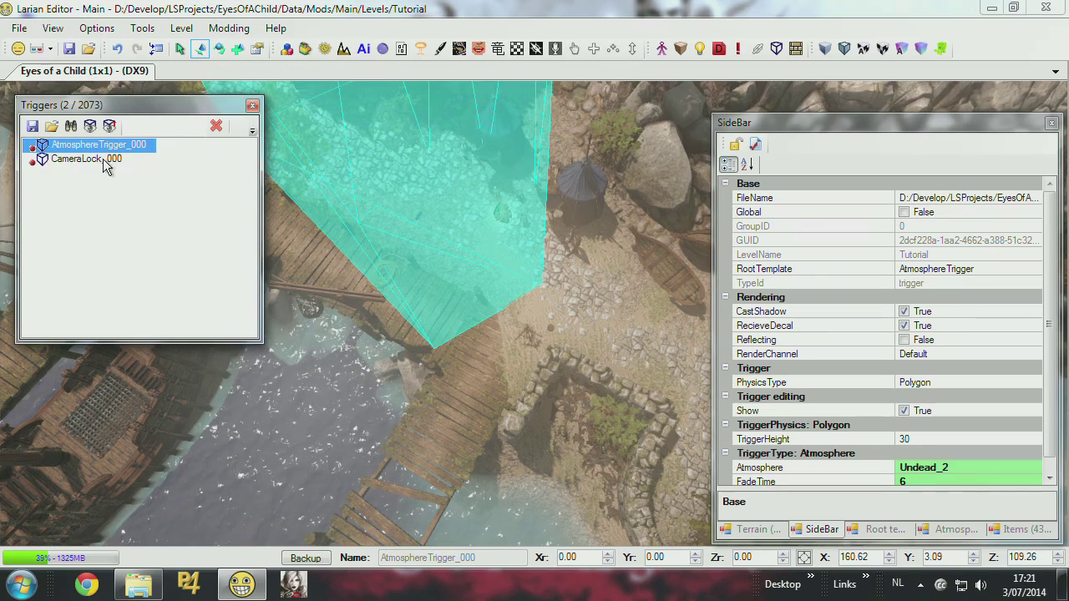
click(103, 159)
click(103, 161)
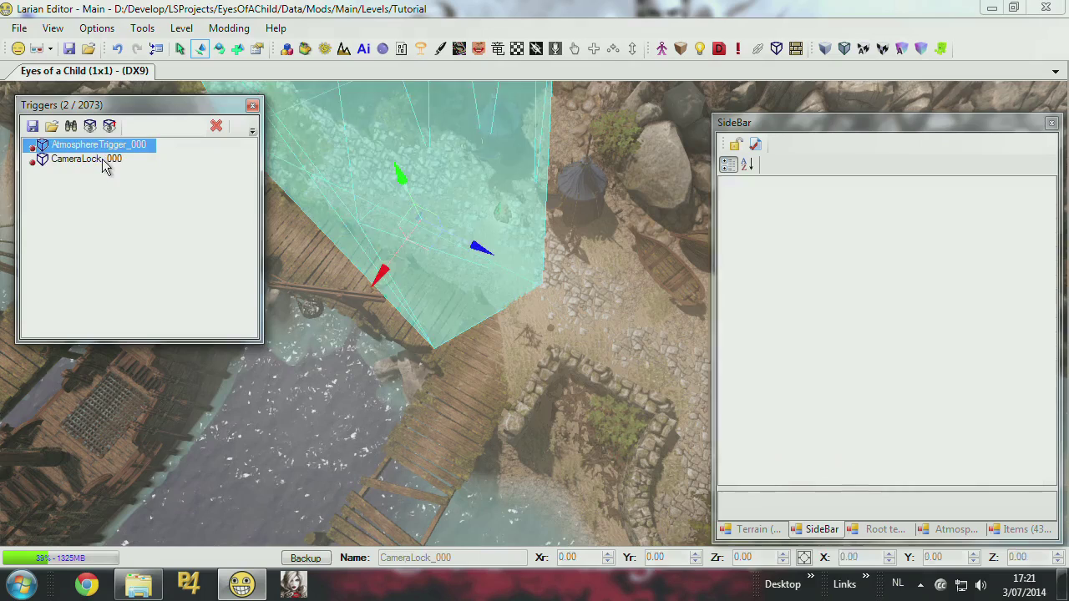
click(107, 158)
click(119, 146)
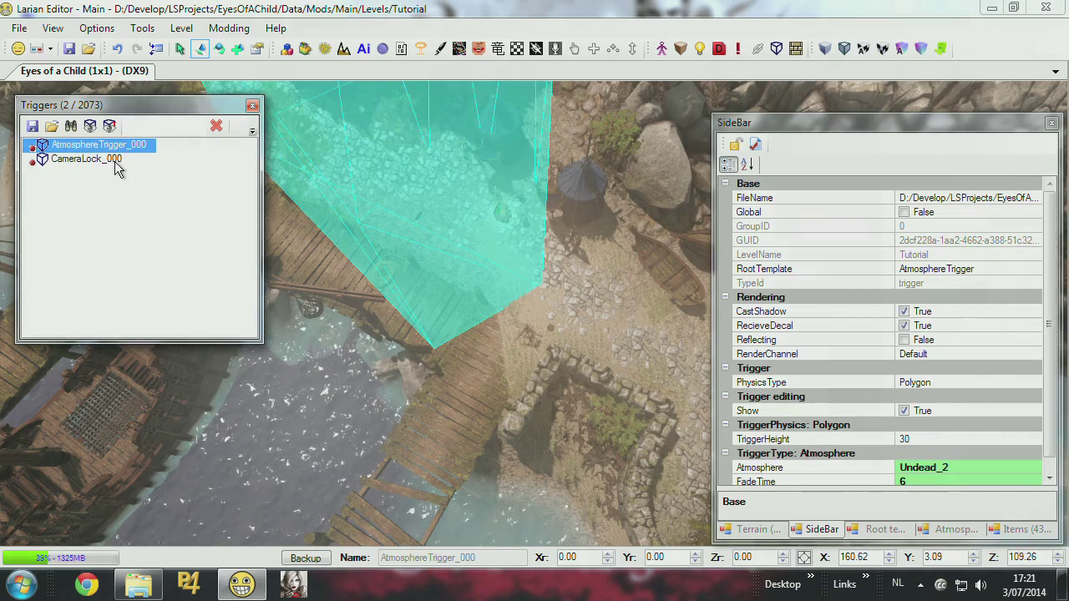
click(107, 161)
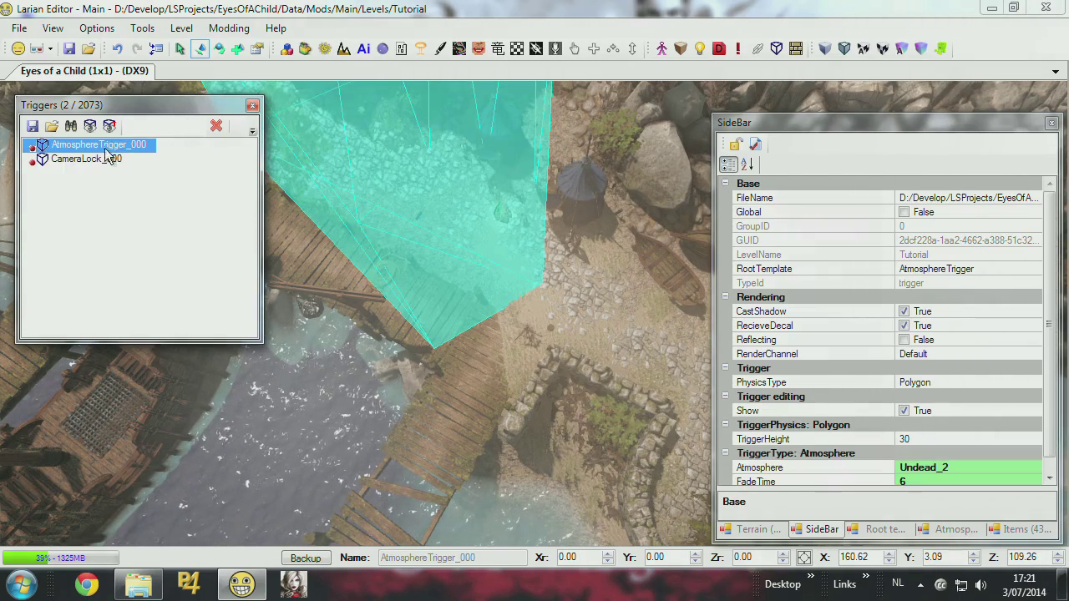
click(107, 161)
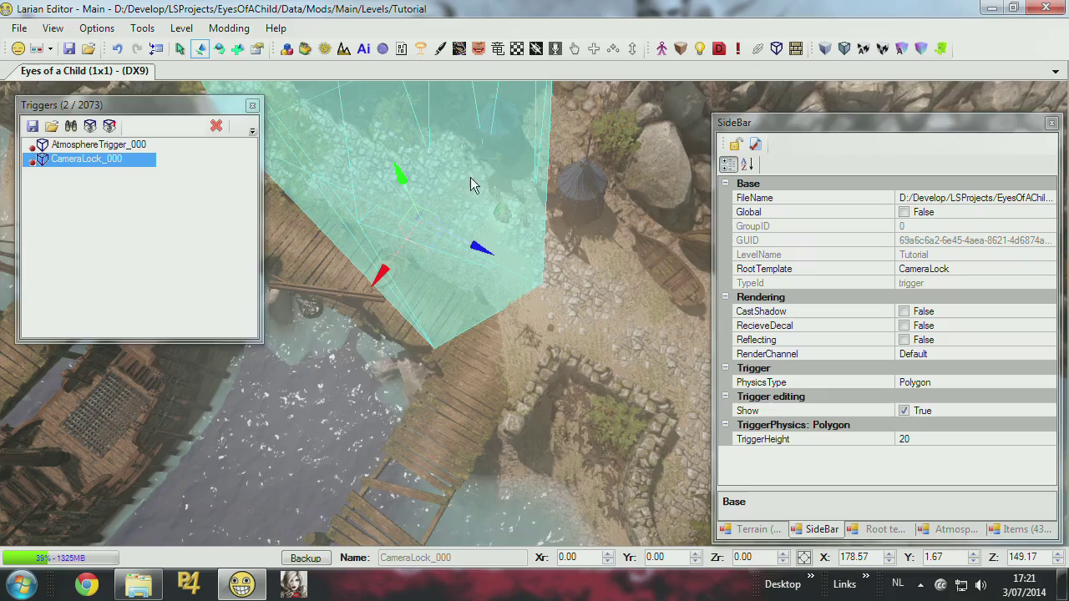
Test the CameraLock trigger in game mode by panning the camera around and beyond its area, and return to editing
right_drag(557, 236, 524, 213)
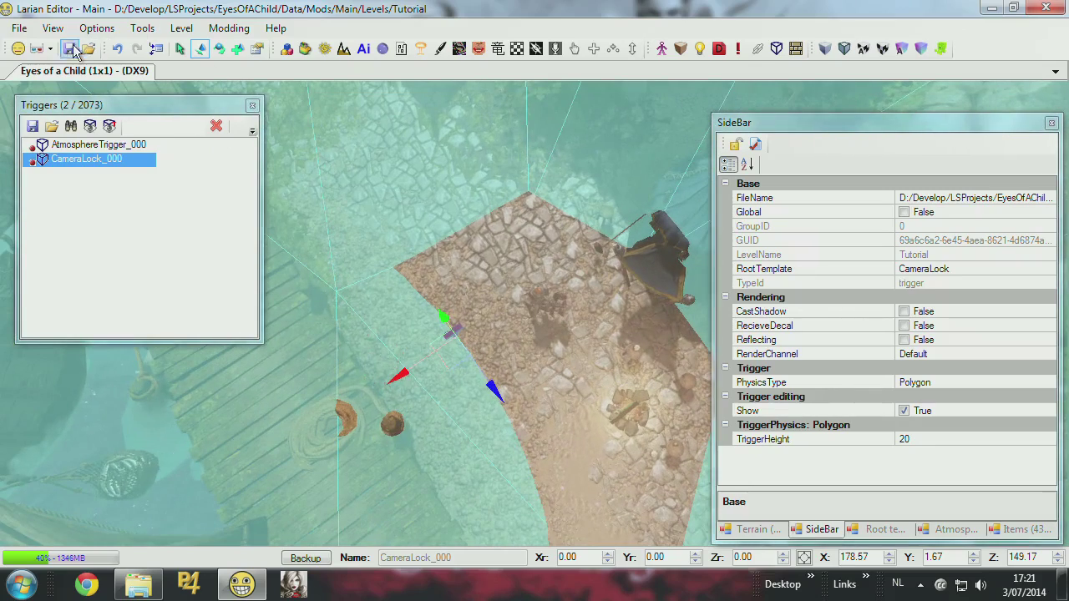
click(18, 48)
click(455, 354)
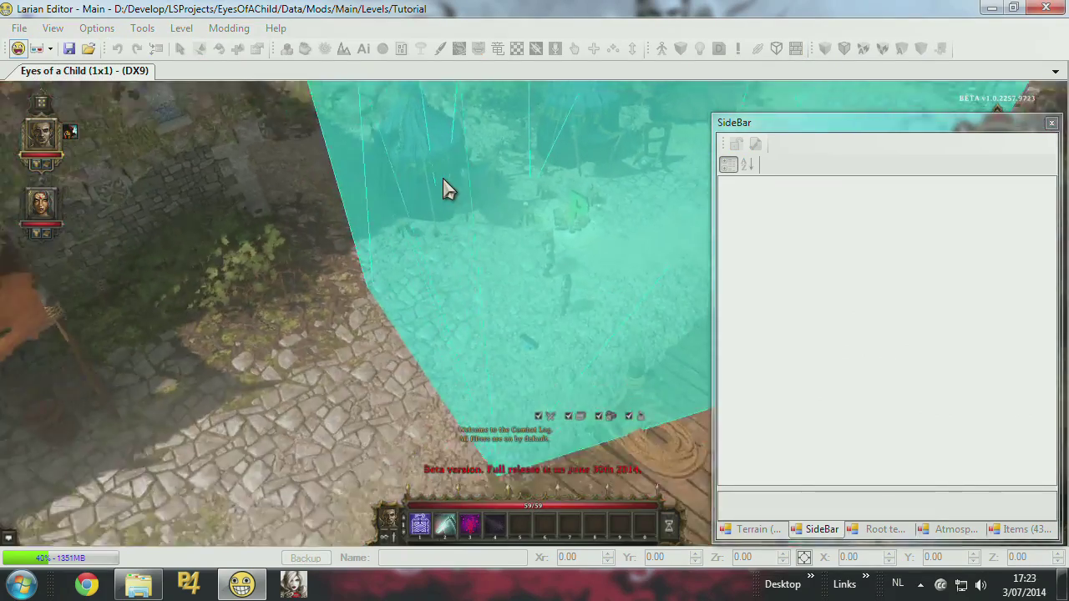
key(Down)
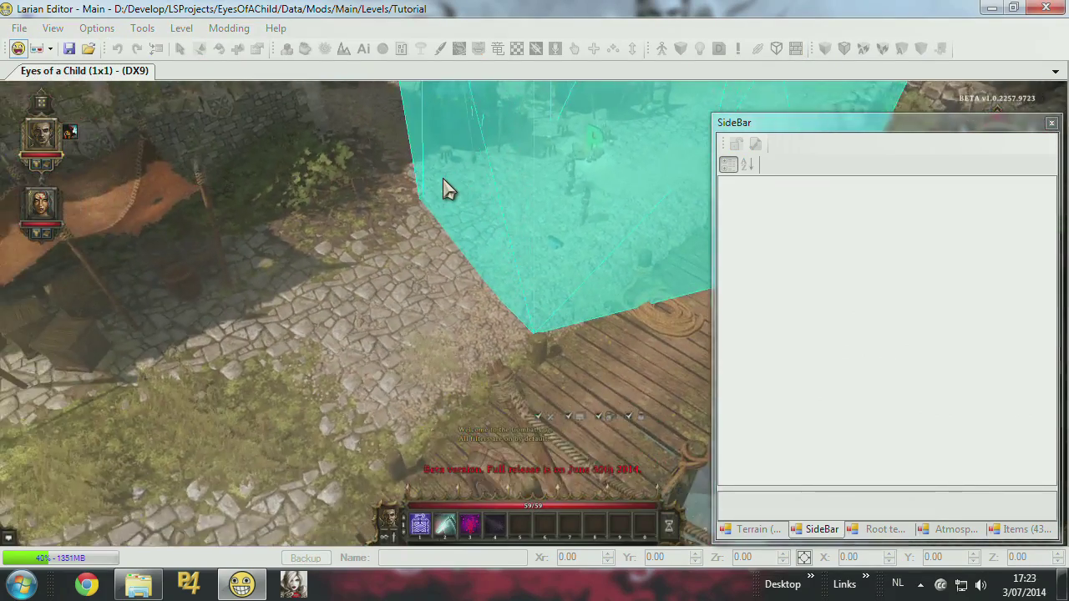
key(Right)
key(Up)
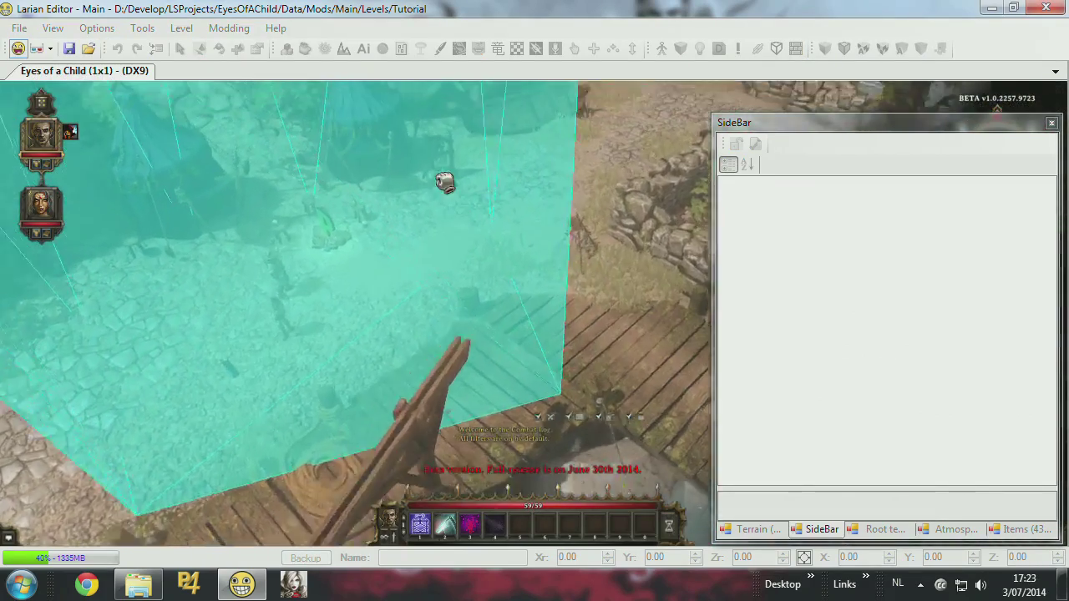
key(Up)
key(Left)
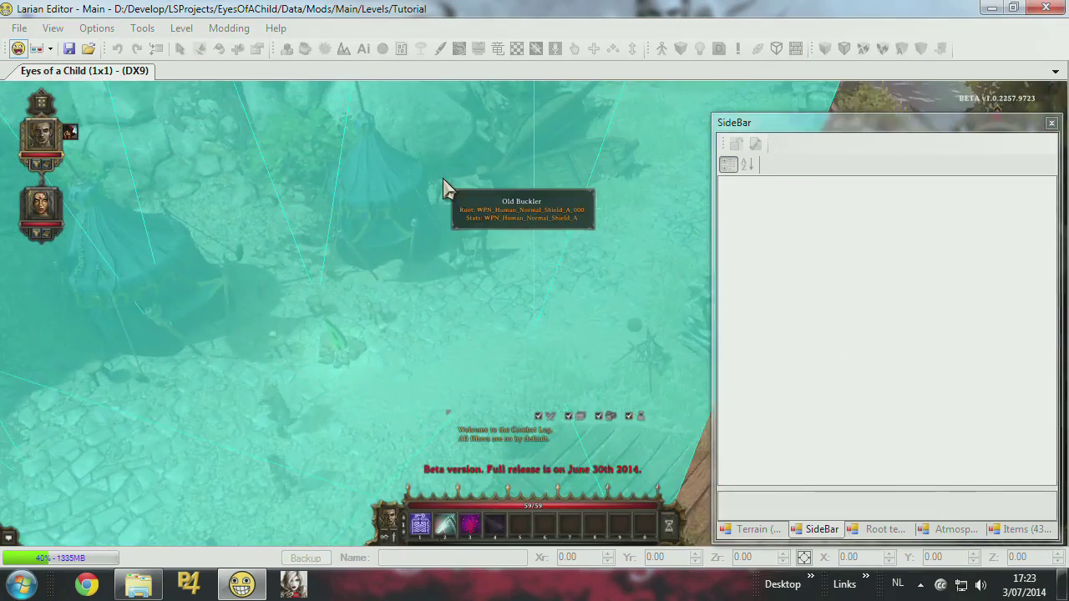
key(Down)
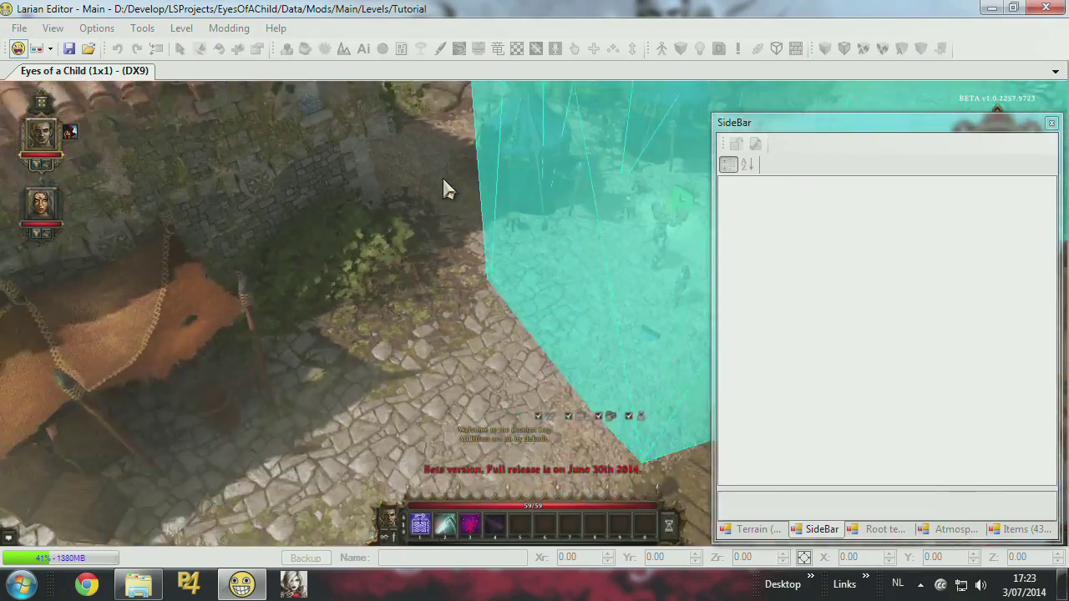
key(Right)
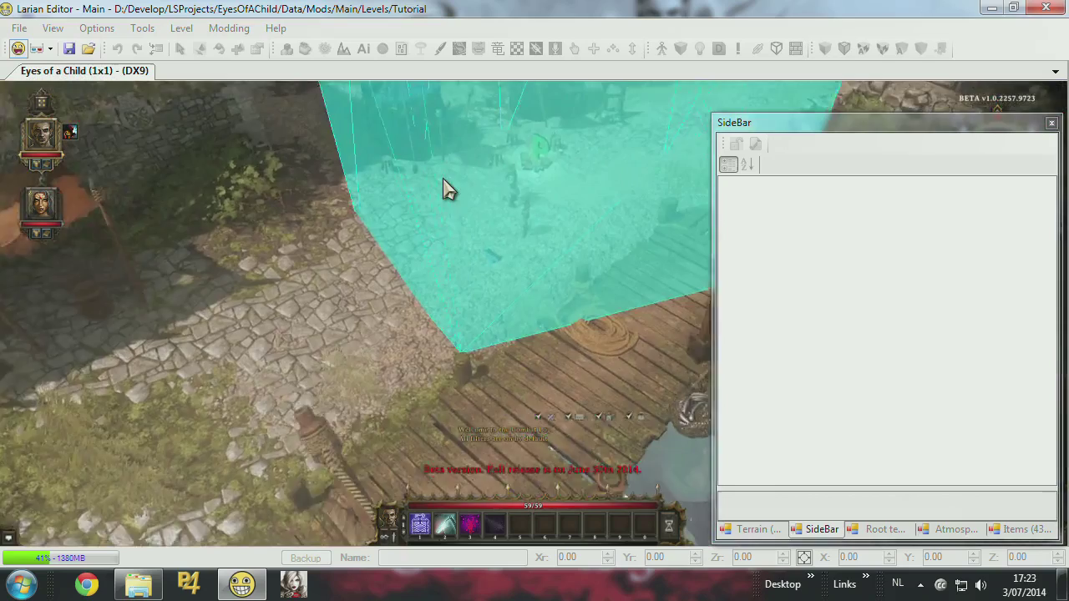
key(Up)
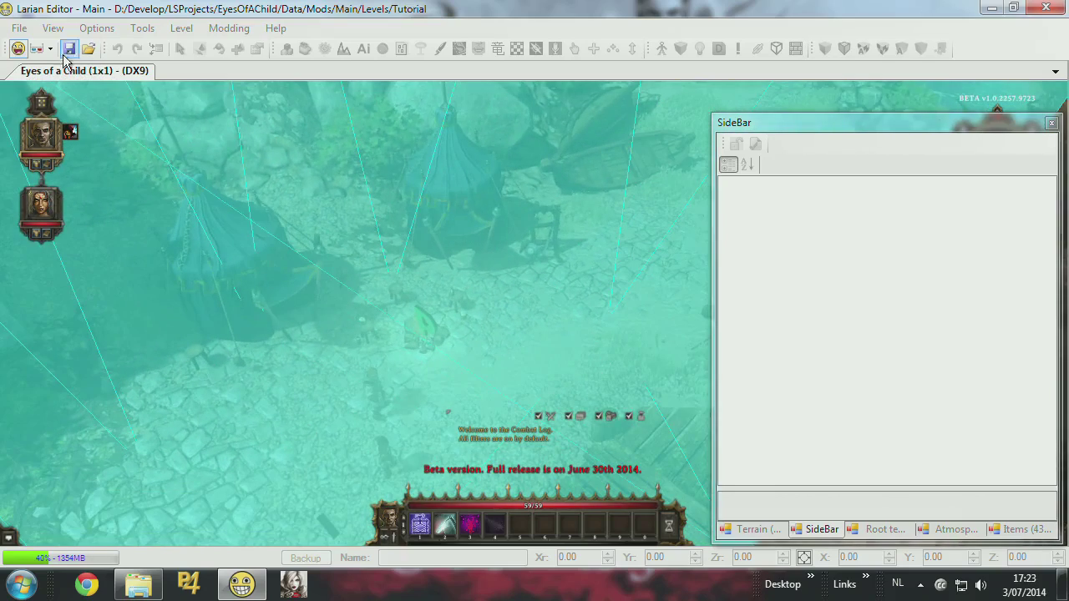
click(18, 48)
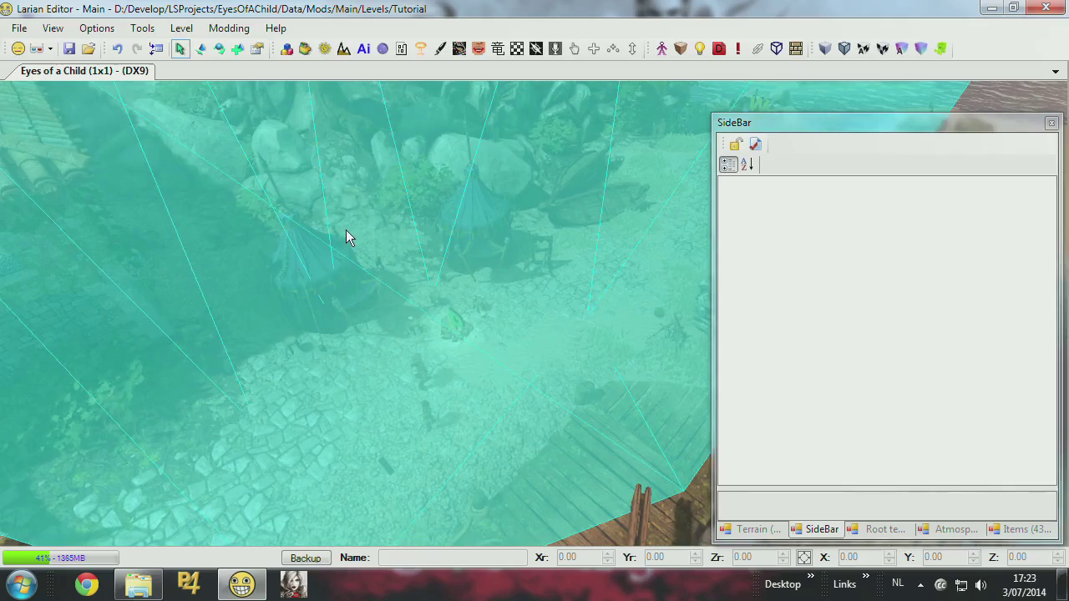
Place a RegionTrigger from the root templates on the sand beside the round stone ruin near the dock
key(s)
right_drag(474, 234, 447, 335)
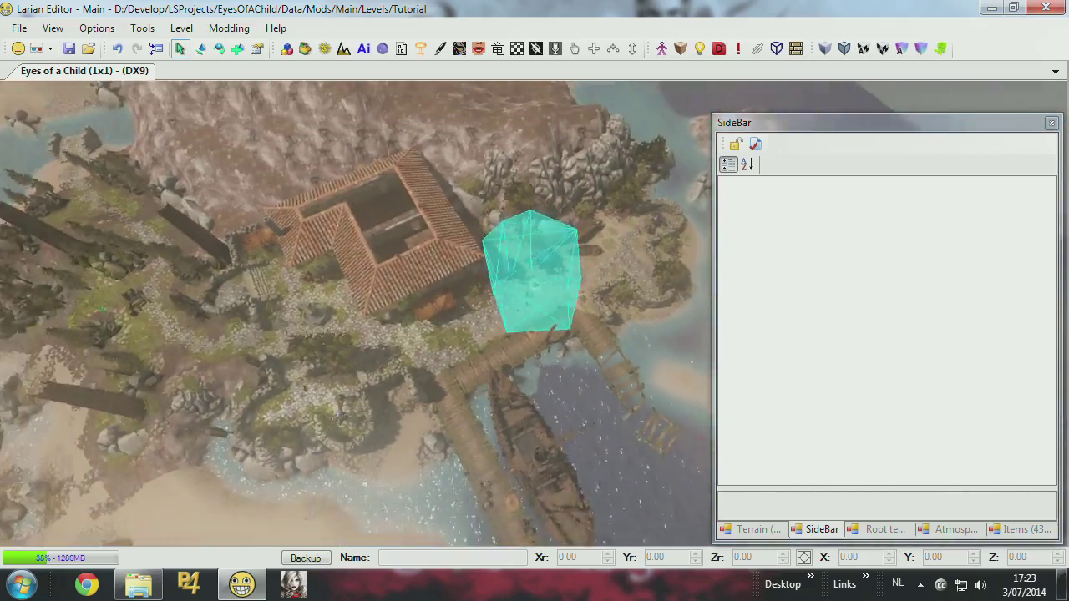
key(s)
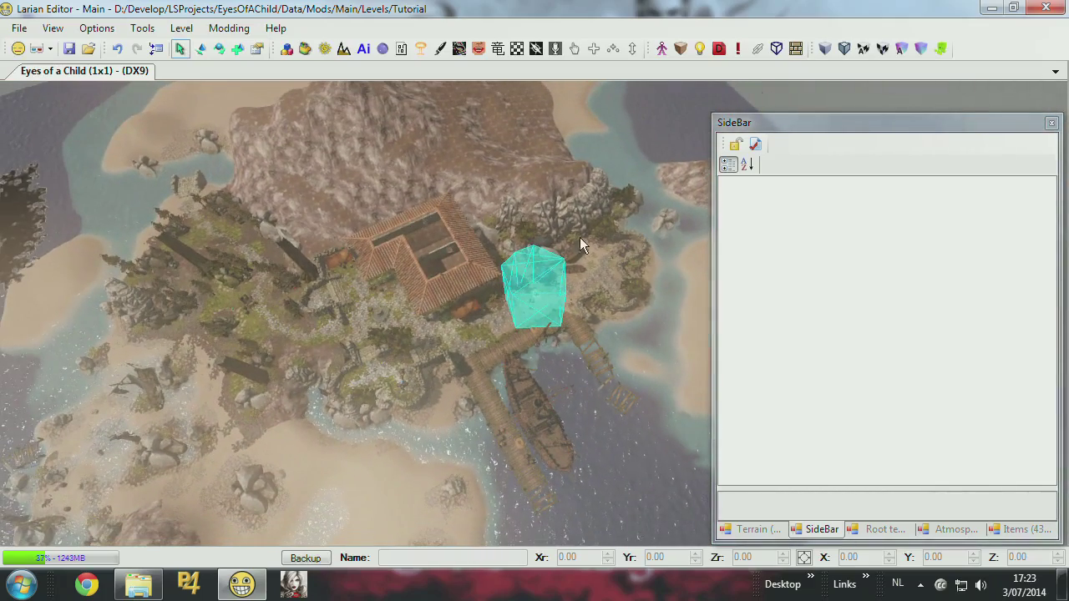
click(201, 49)
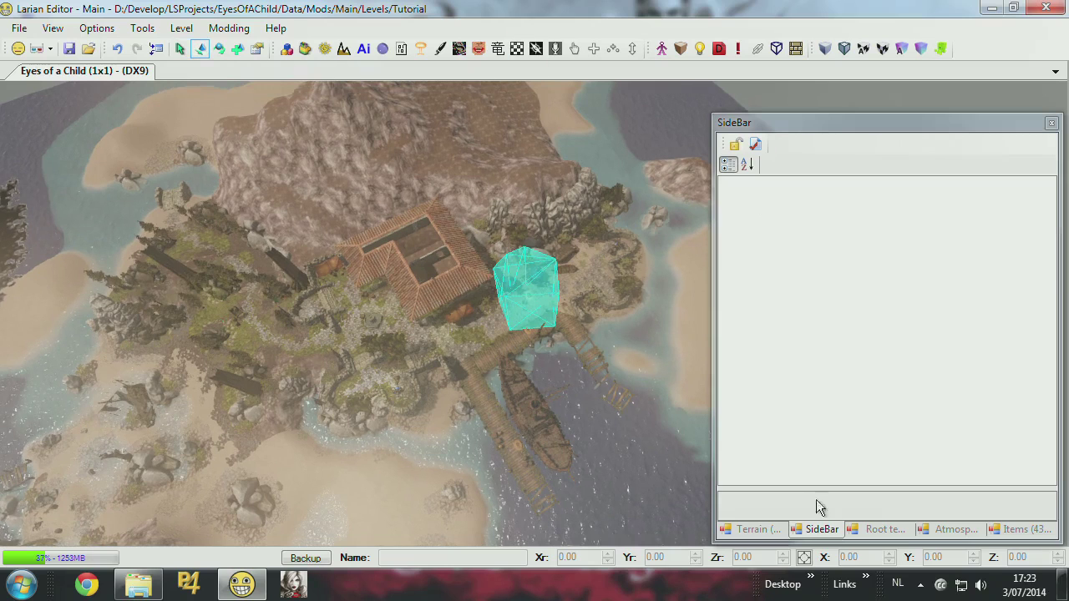
click(884, 530)
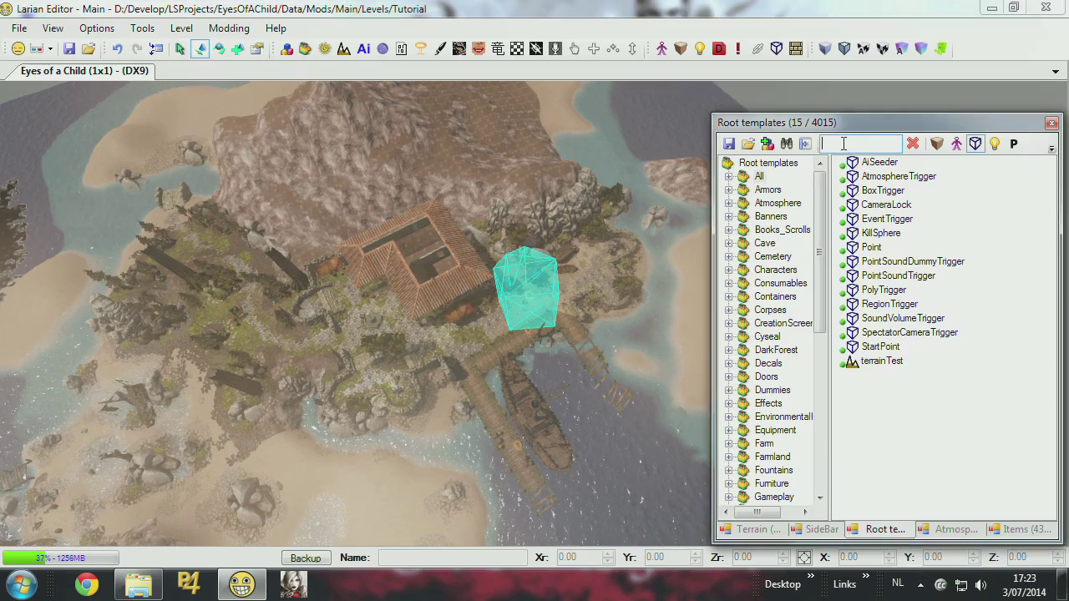
click(889, 304)
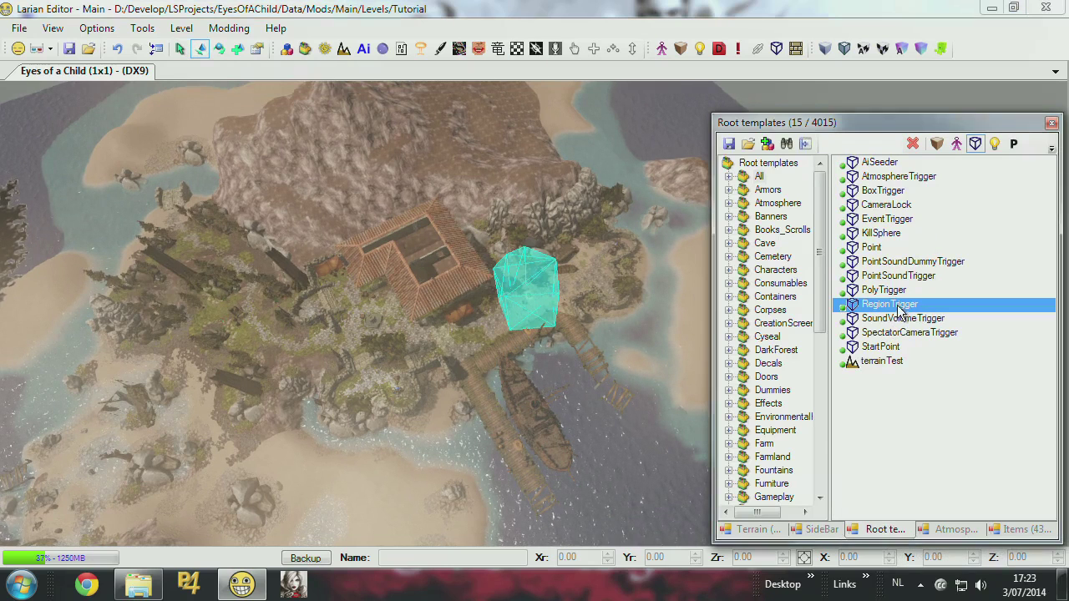
right_click(434, 407)
right_drag(503, 363, 463, 405)
Select the RegionTrigger on the sand by the ruin and show its properties
click(200, 47)
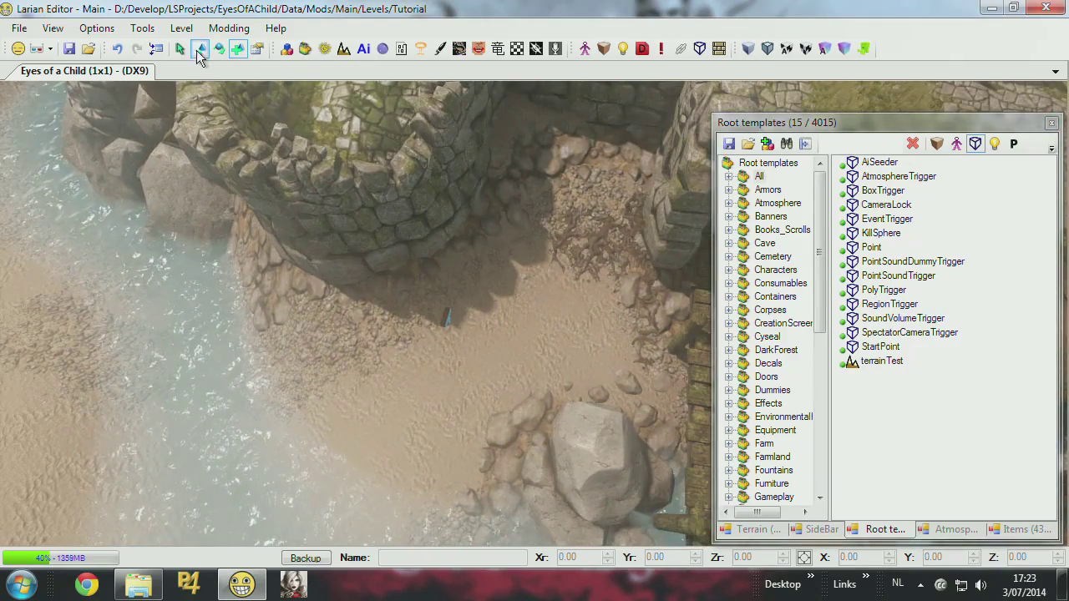
click(451, 324)
scroll(668, 301, down, 4)
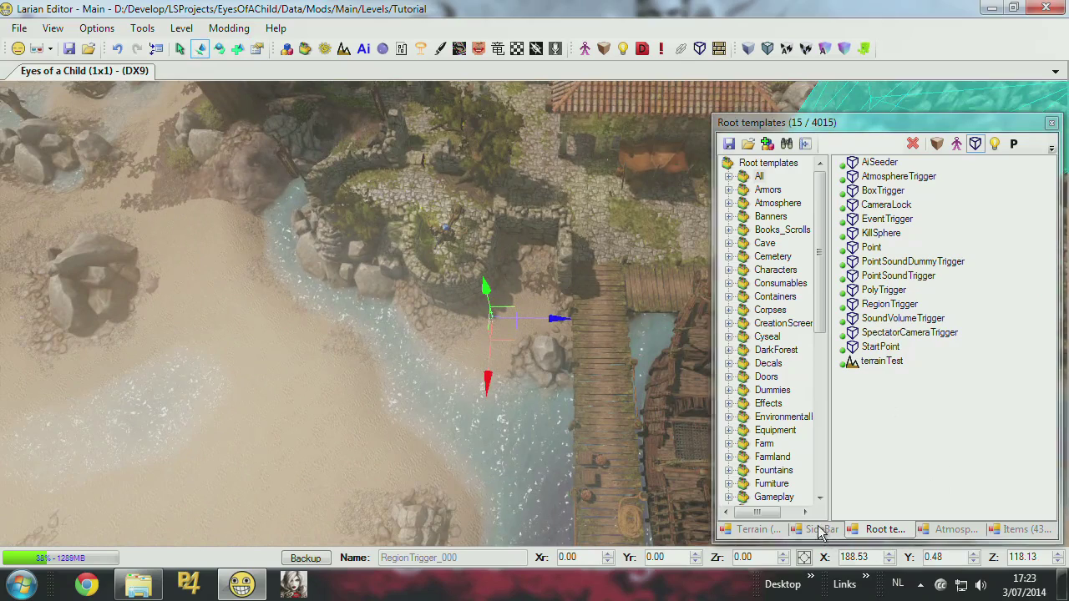
click(819, 530)
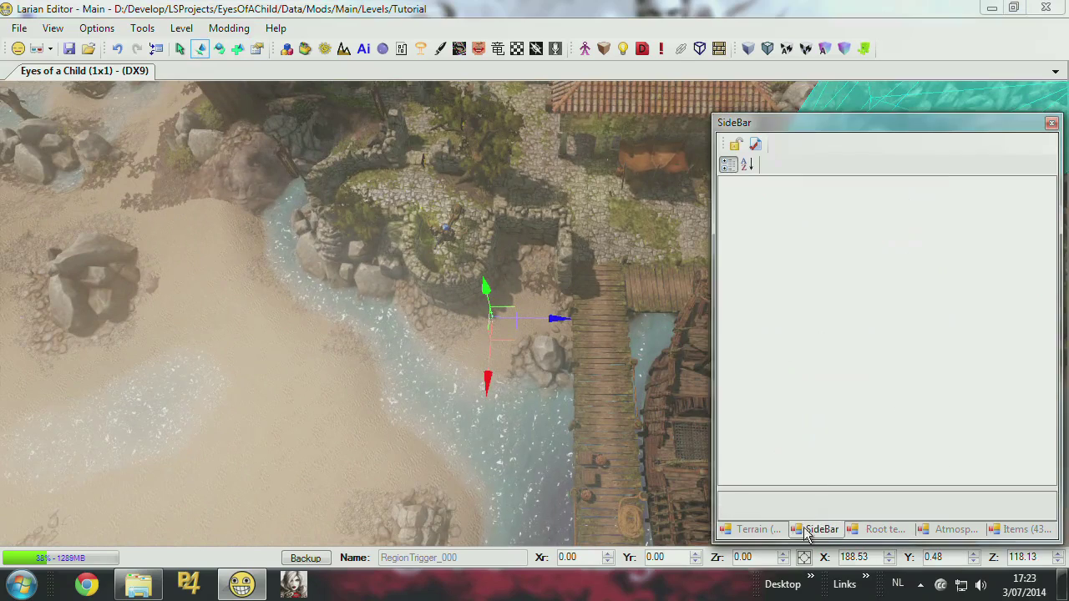
click(754, 530)
click(822, 529)
click(885, 530)
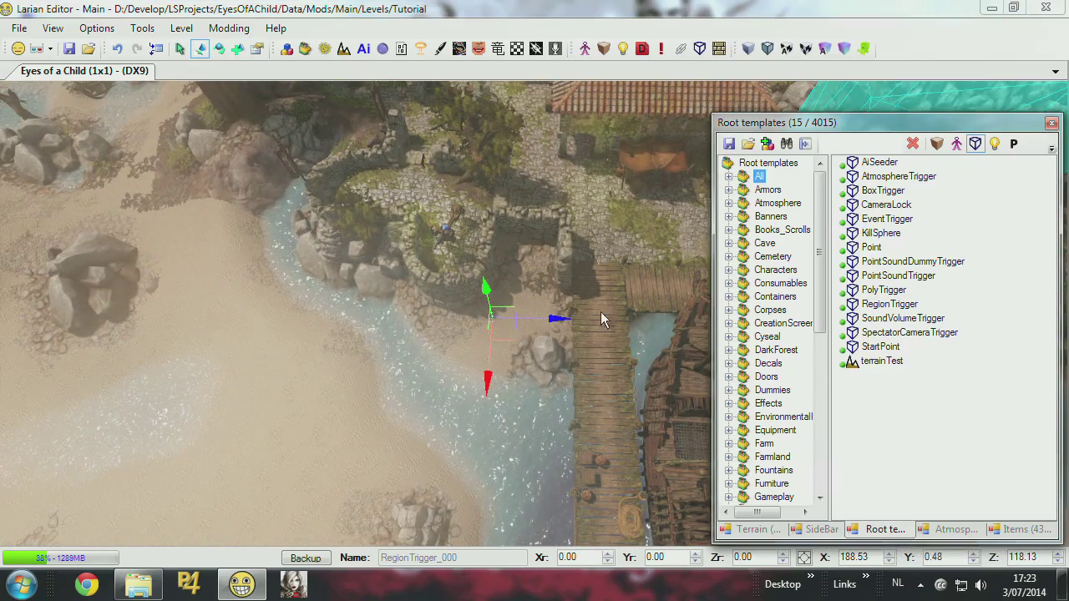
click(504, 332)
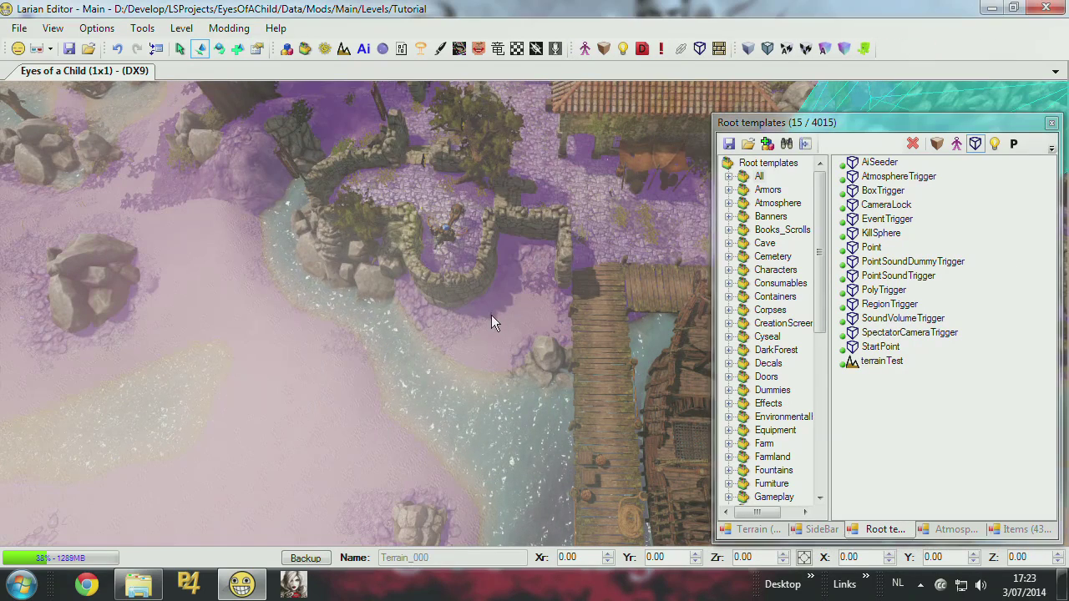
click(492, 315)
click(822, 530)
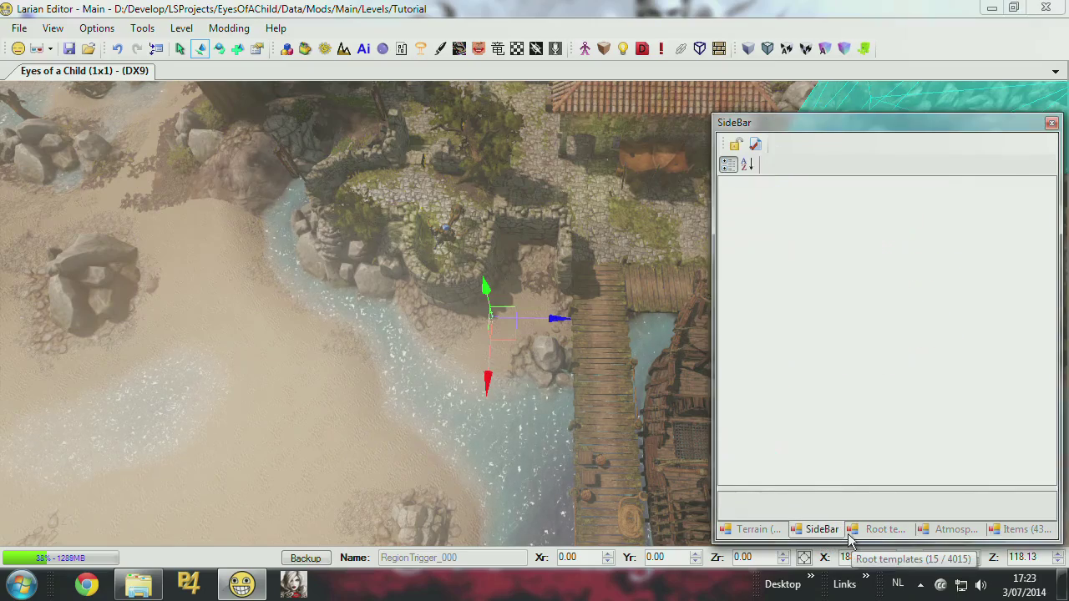
middle_drag(539, 297, 472, 281)
click(199, 50)
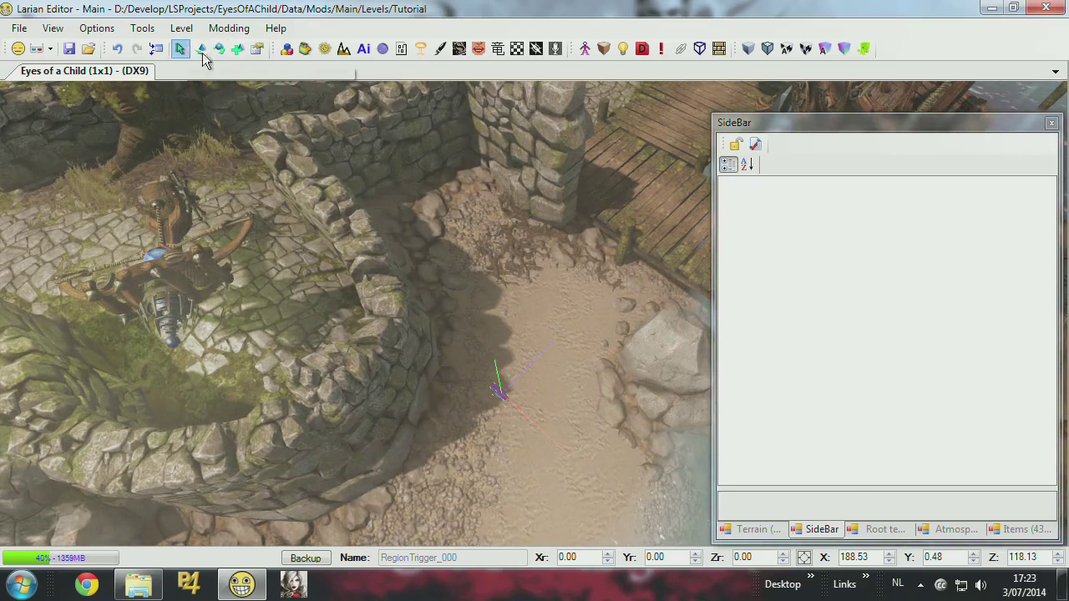
click(495, 405)
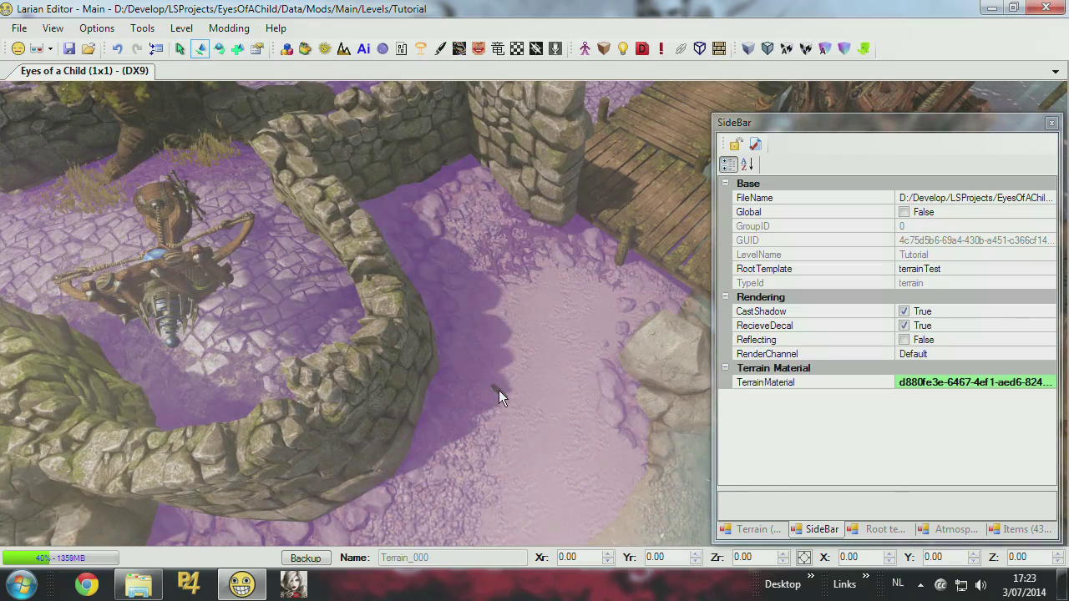
click(499, 392)
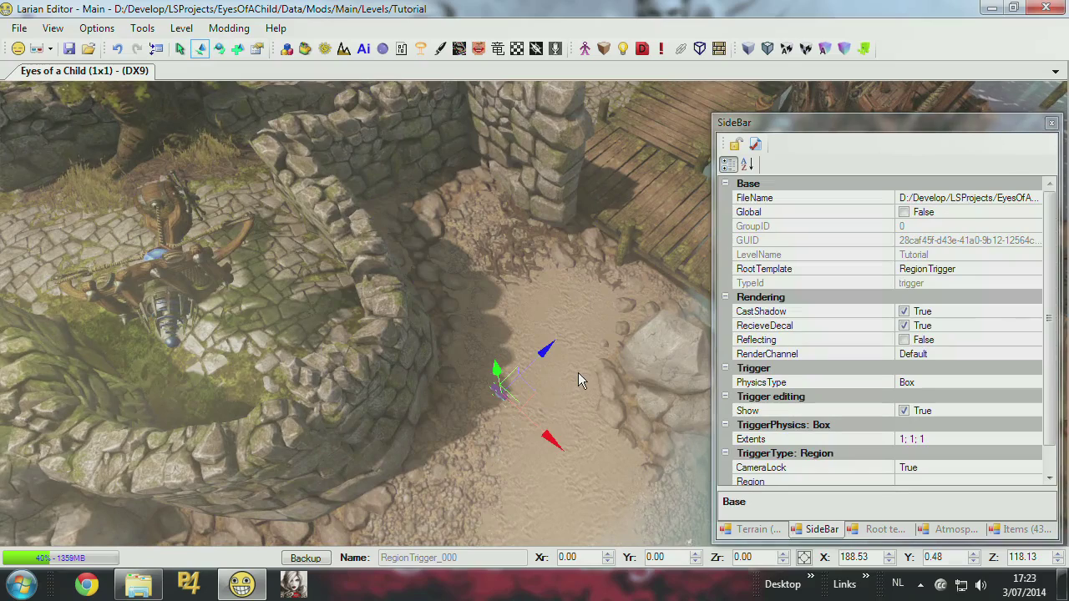
click(988, 9)
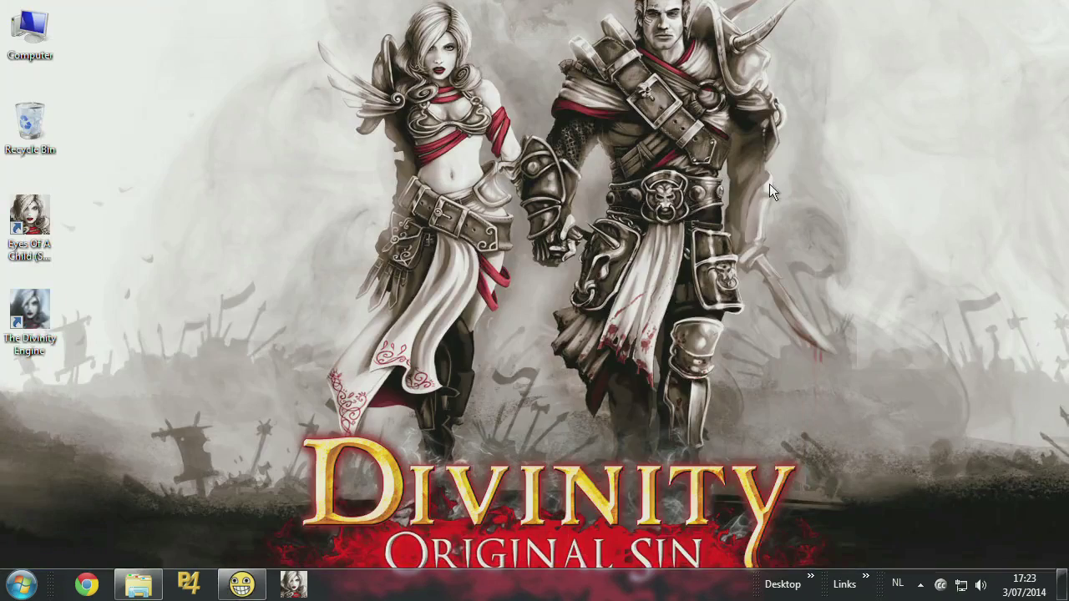
click(242, 584)
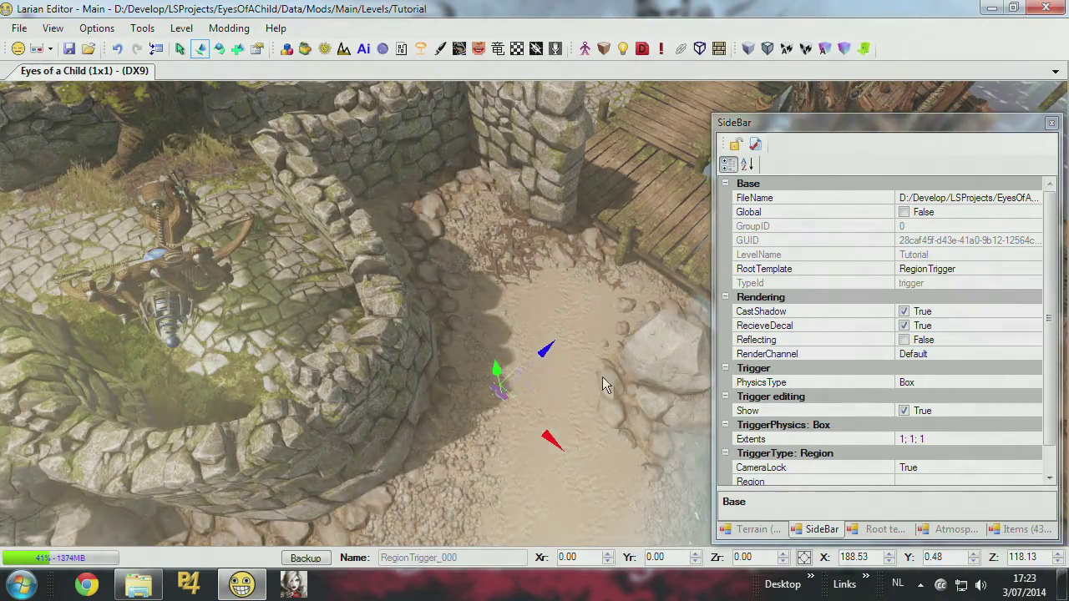
click(629, 348)
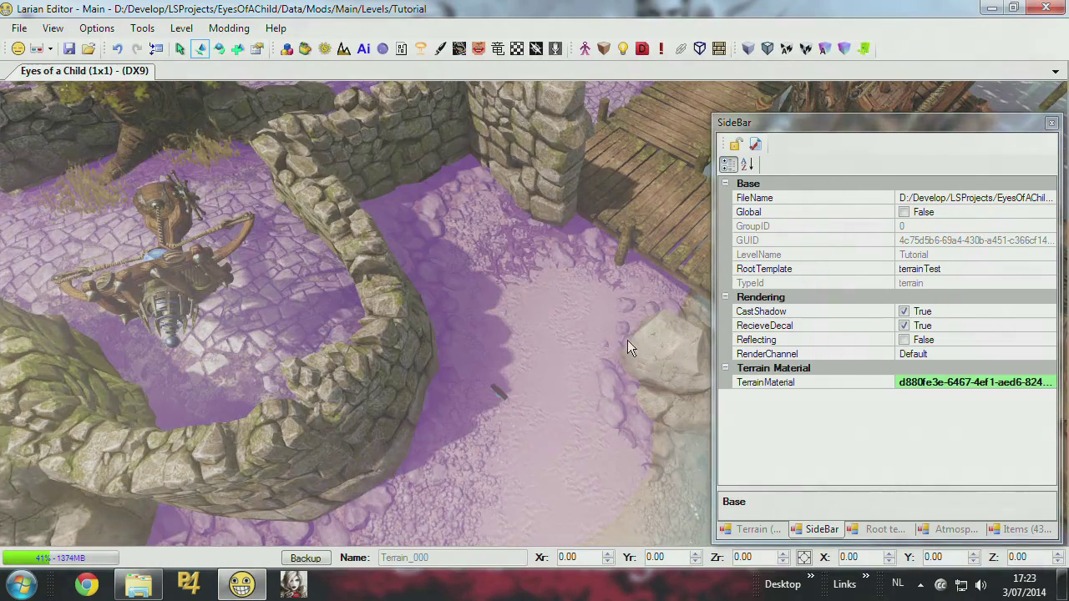
click(624, 224)
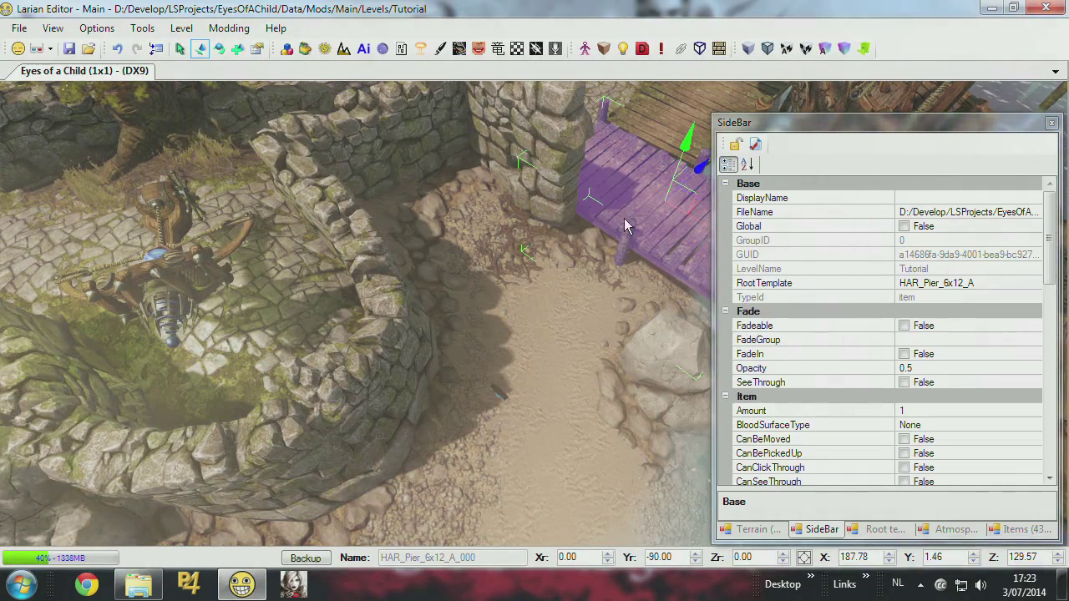
Set the RegionTrigger's box Extents to 10; 10; 10
click(500, 395)
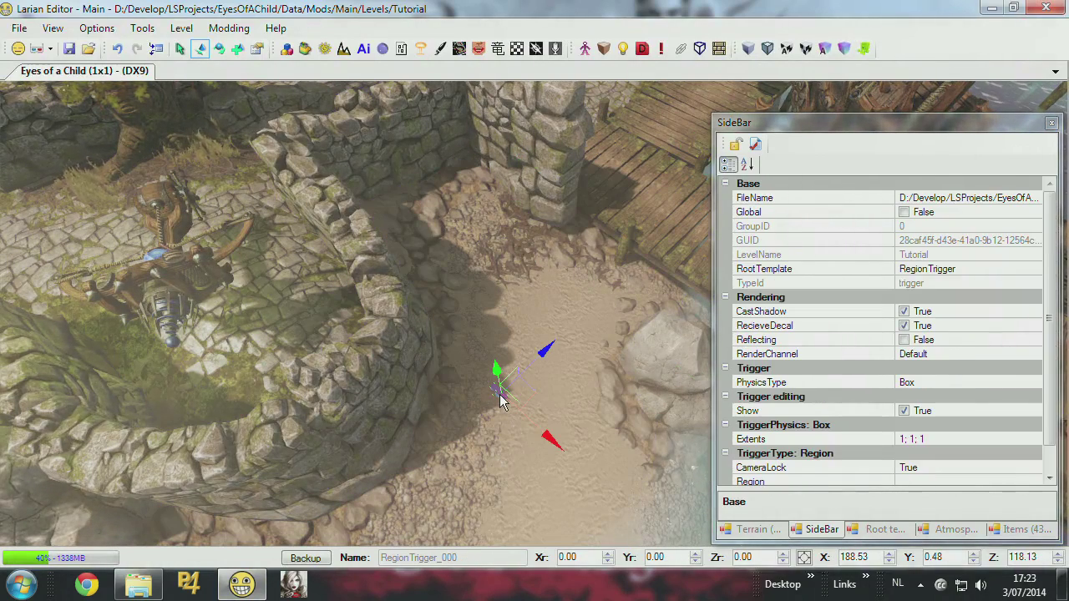
click(900, 443)
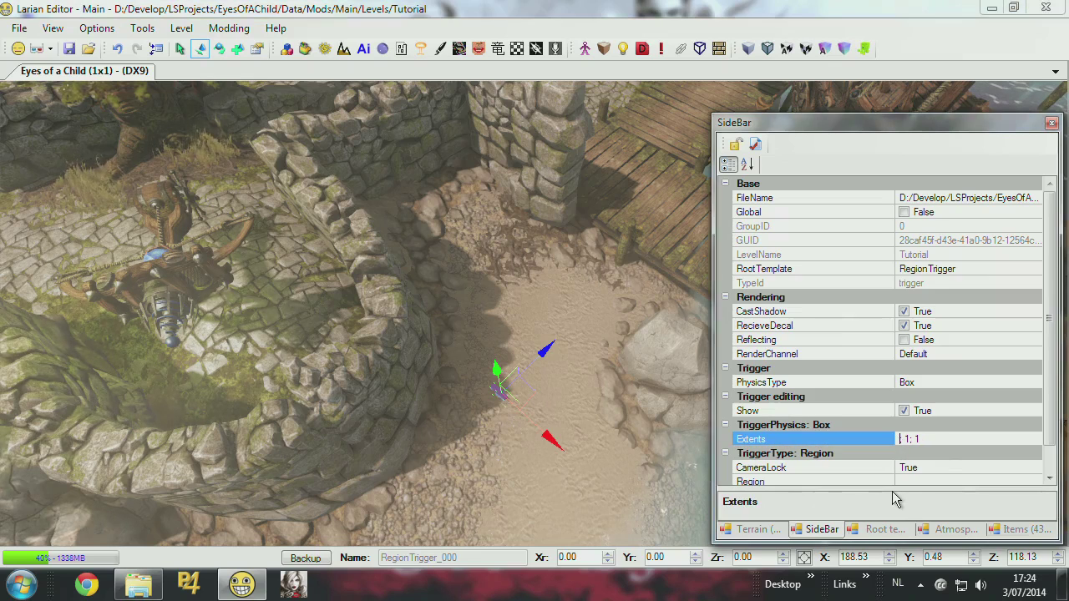
text(10)
key(Return)
click(919, 441)
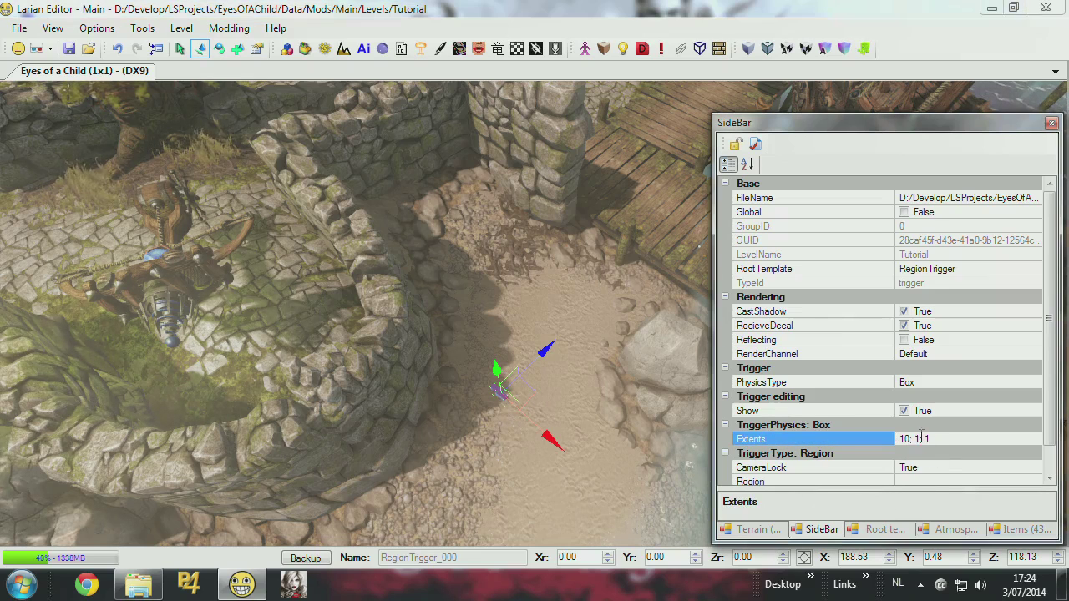
text(0)
click(936, 439)
text(0)
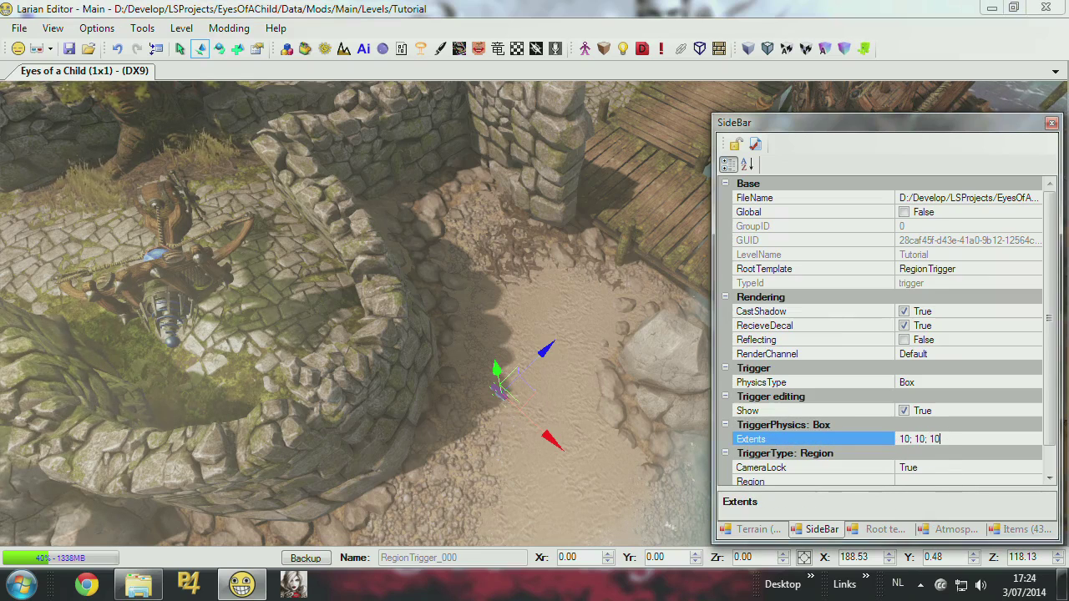
key(Return)
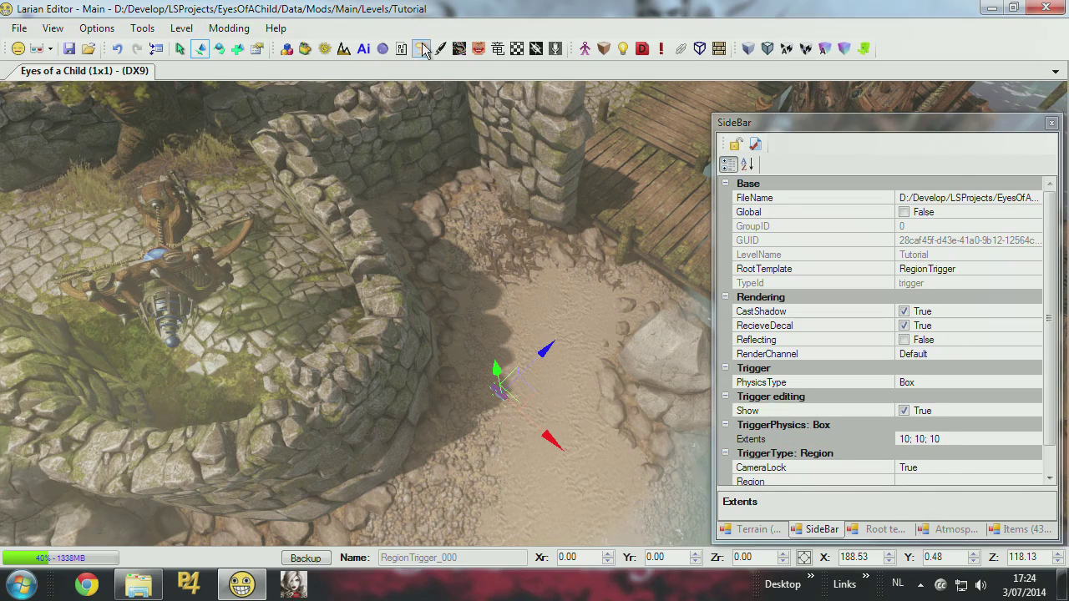
Filter the trigger types for RegionTrigger instead of CameraLock and display the filtered trigger volume in the level
click(699, 49)
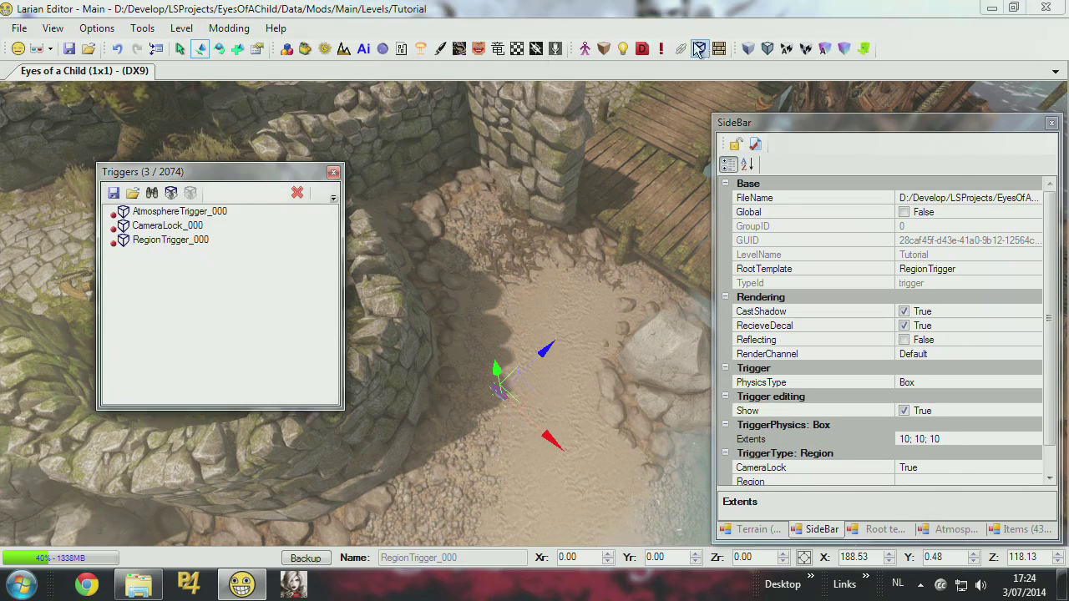
click(172, 194)
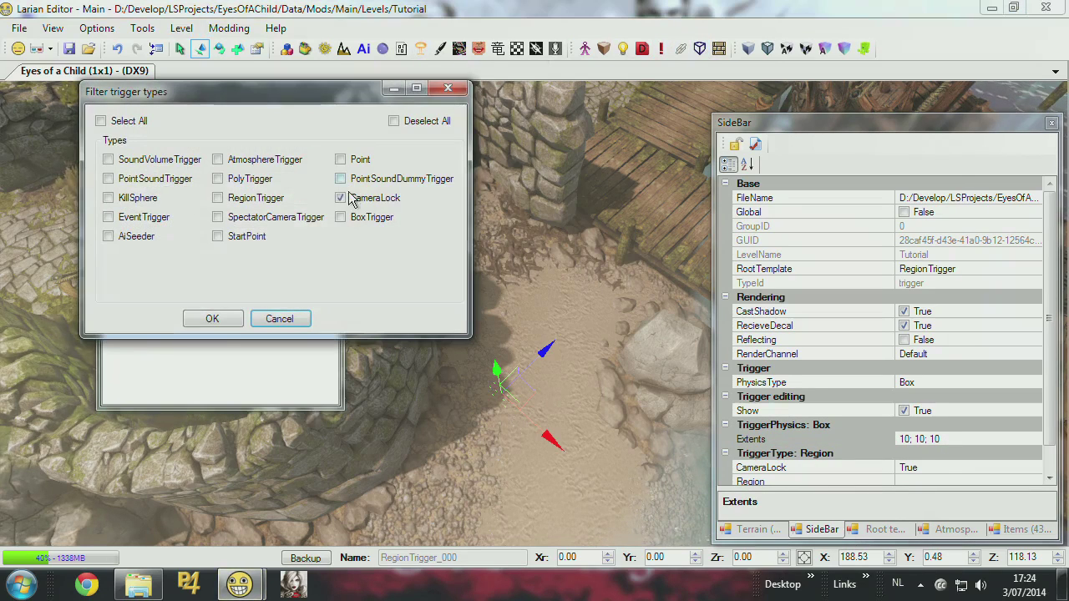
click(213, 321)
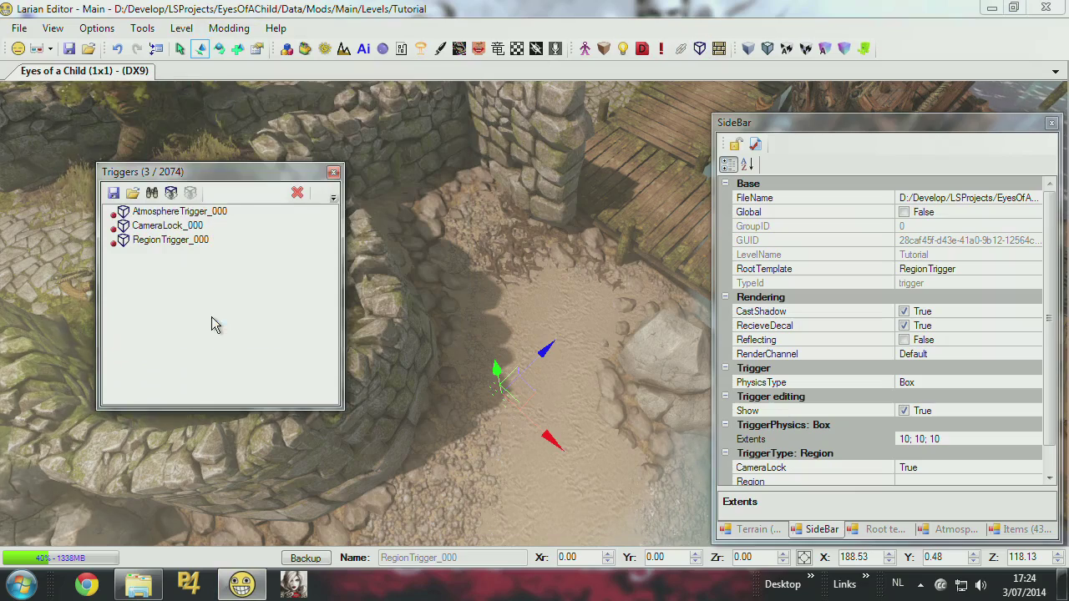
click(190, 196)
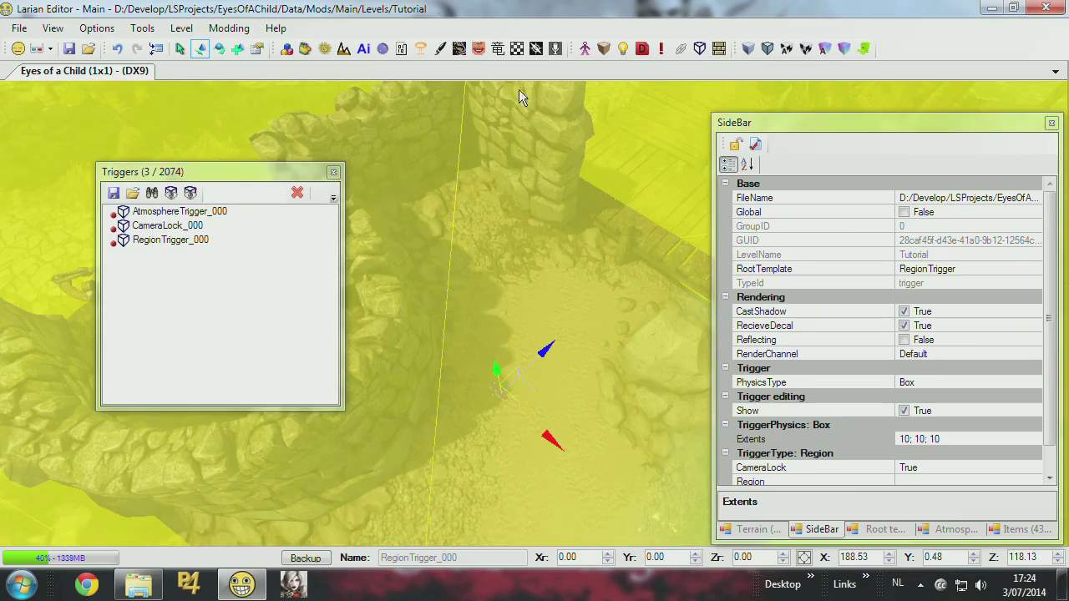
Lower the RegionTrigger to about Y -0.49 and move it over the tents beside the dock, about X 178.36, Z 151.42
scroll(523, 95, down, 10)
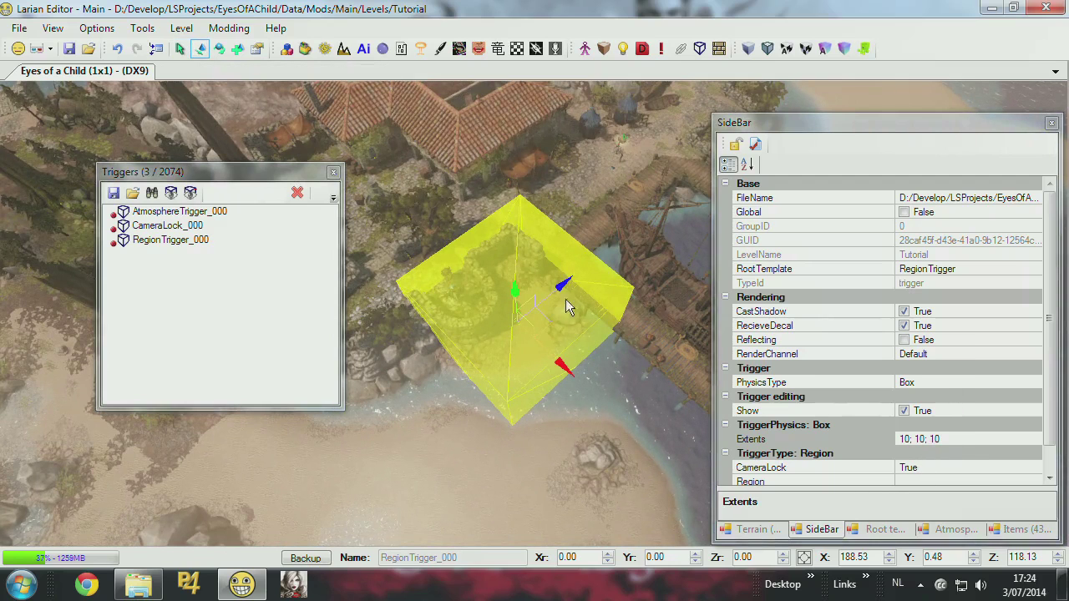
mouse_move(516, 303)
mouse_down()
mouse_move(525, 319)
mouse_move(522, 306)
mouse_up()
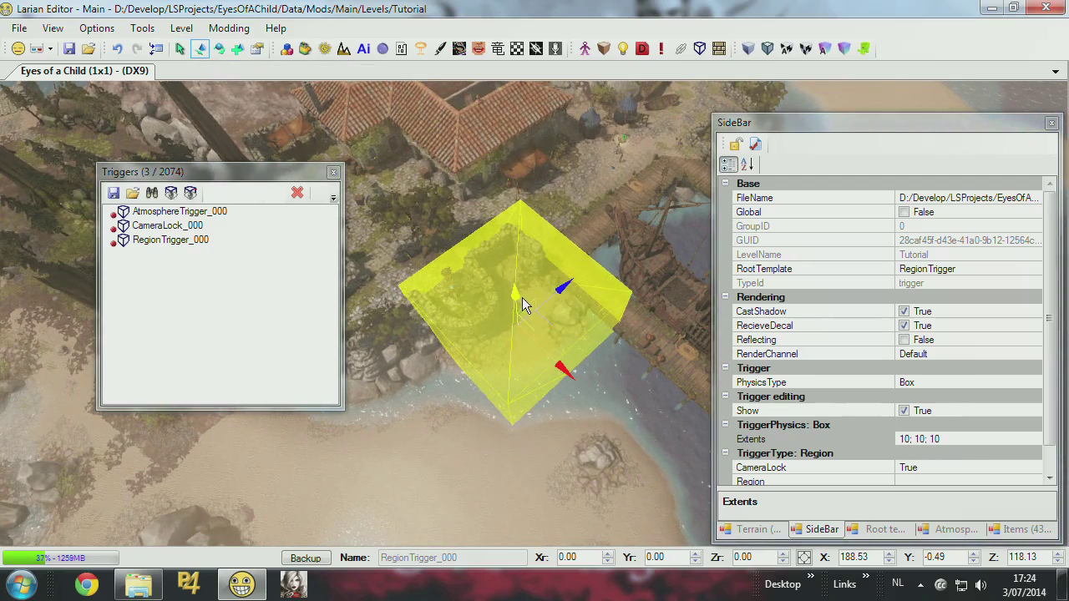
middle_drag(590, 278, 334, 375)
scroll(447, 388, up, 5)
scroll(520, 424, down, 5)
middle_drag(451, 376, 520, 423)
drag(414, 318, 582, 300)
middle_drag(268, 142, 238, 109)
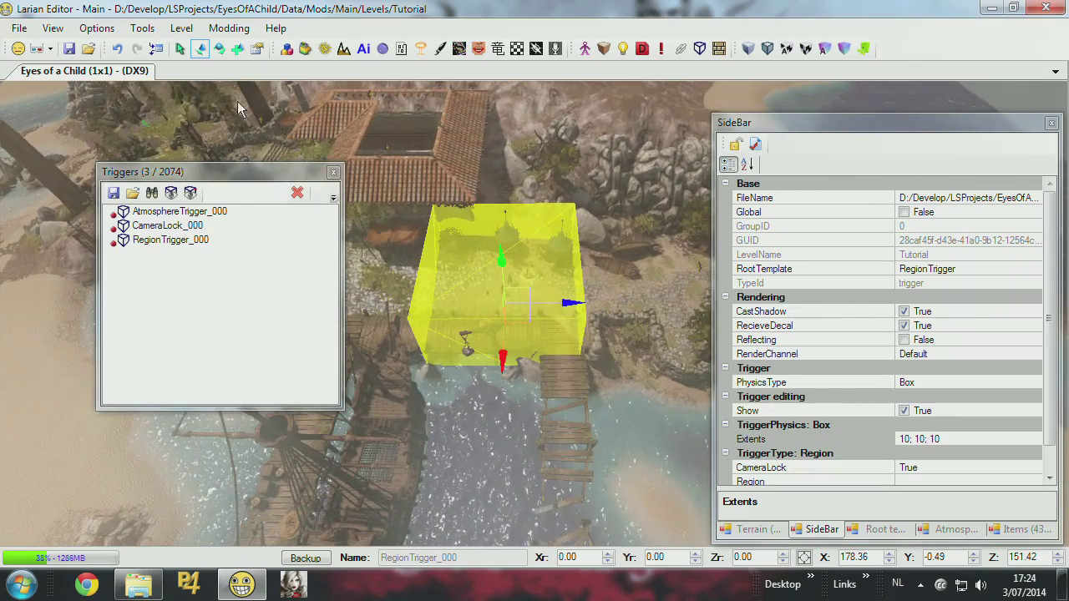
Start game mode to test the RegionTrigger around the tents and campfire
click(18, 48)
click(474, 355)
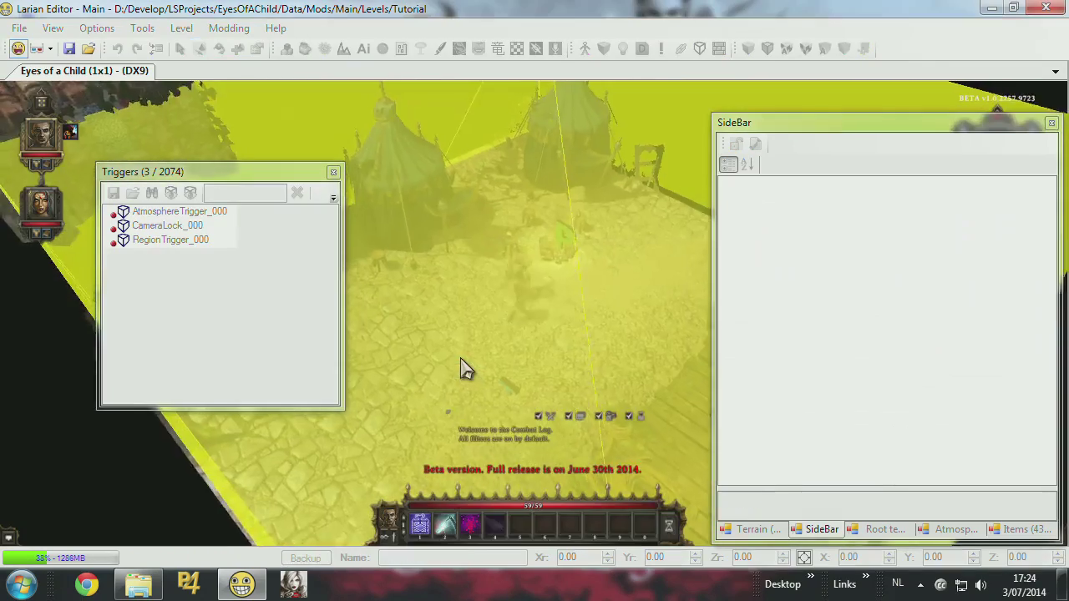